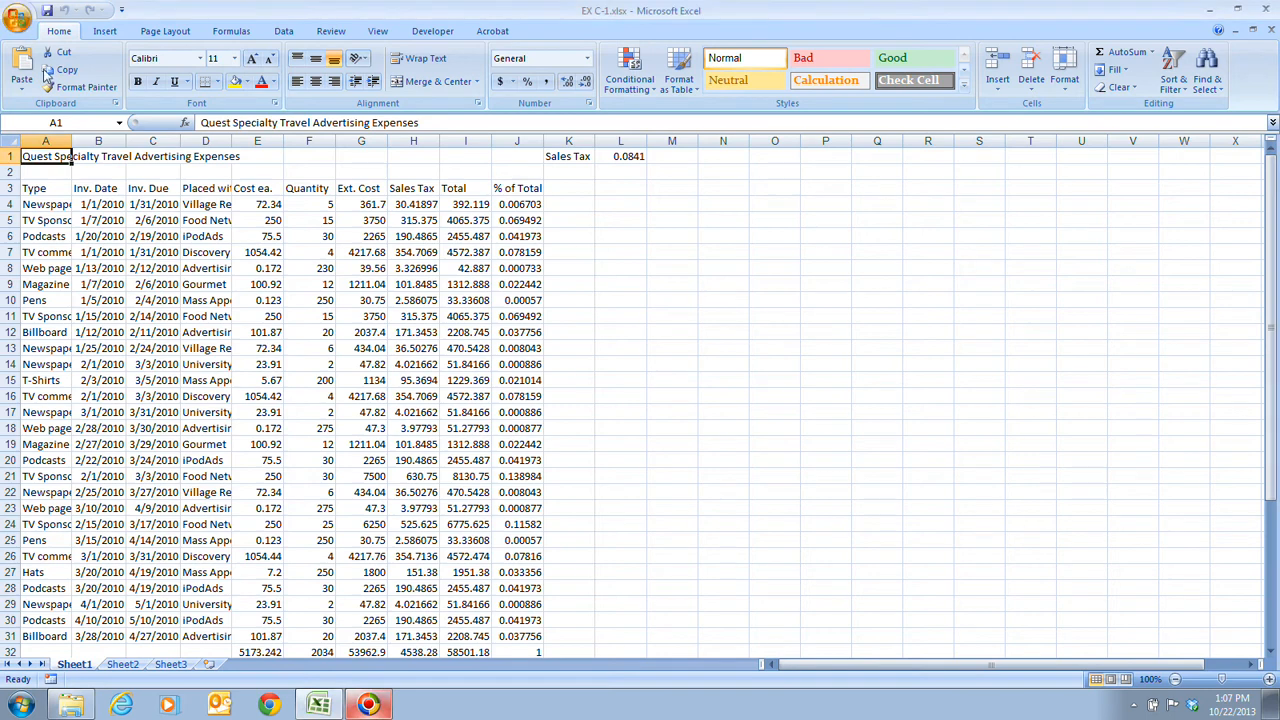
Step: Save the workbook under the name QST Advertising Expenses in the Documents library
{"action": "key", "text": "F12"}
{"action": "left_click", "coordinate": [82, 119]}
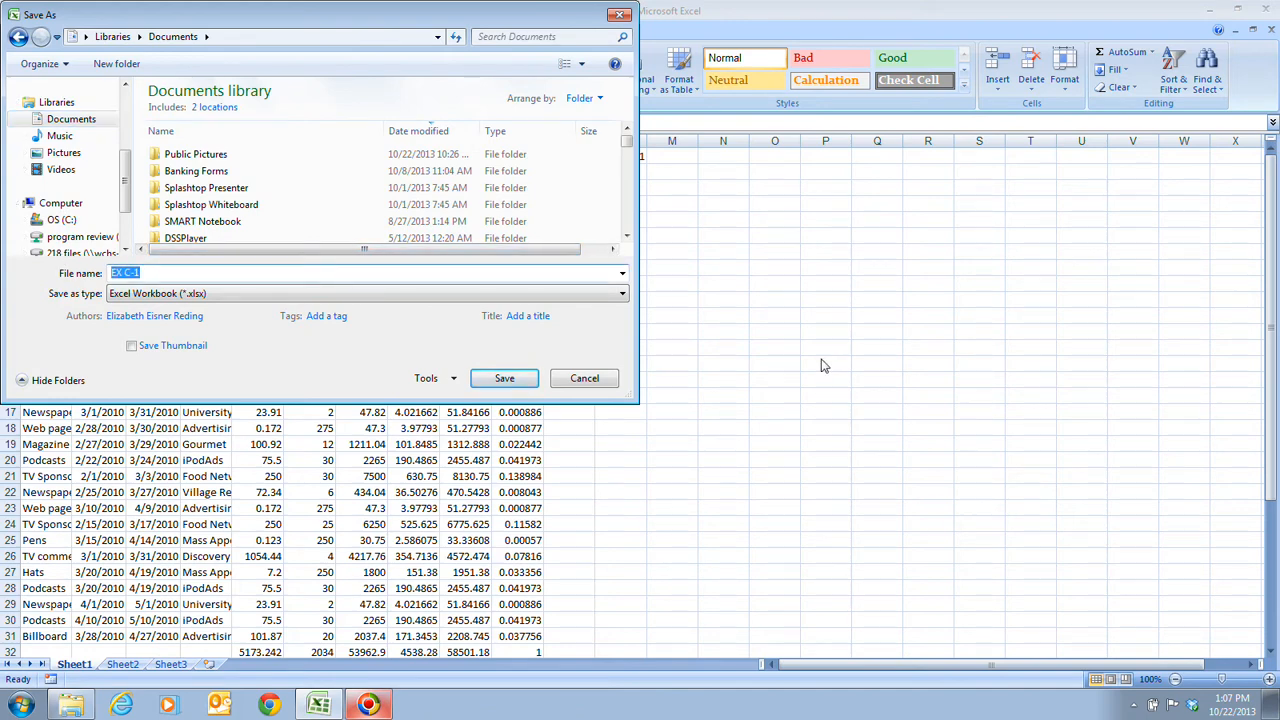
{"action": "type", "text": "QST Advertising Expenses"}
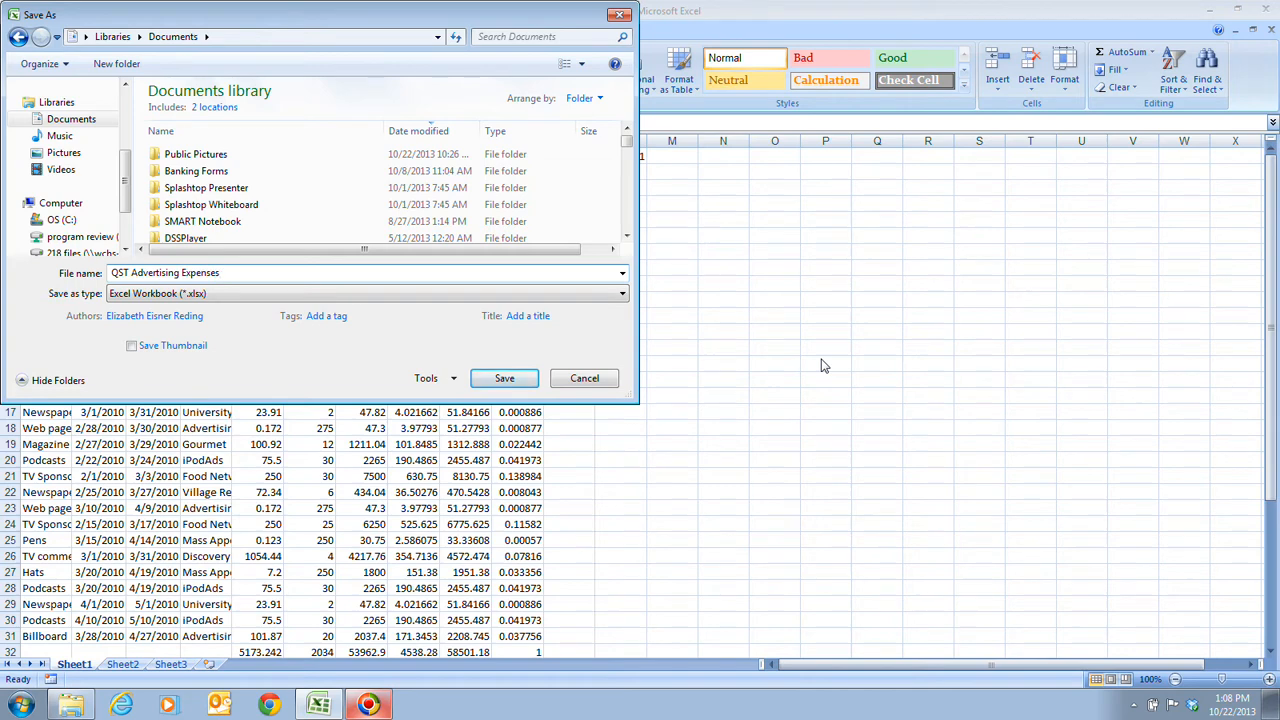
{"action": "left_click", "coordinate": [504, 378]}
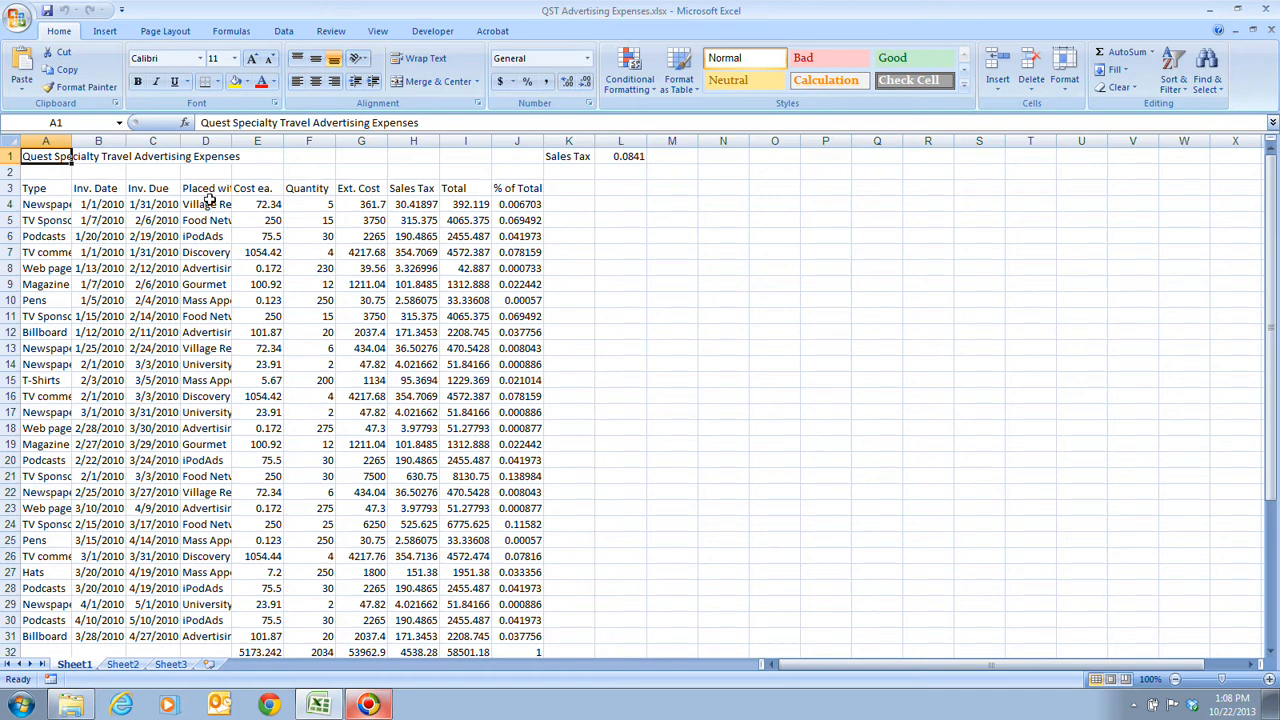
Step: Switch the advertising expenses worksheet to Page Layout view
{"action": "scroll", "coordinate": [396, 367], "scroll_direction": "down", "scroll_amount": 2}
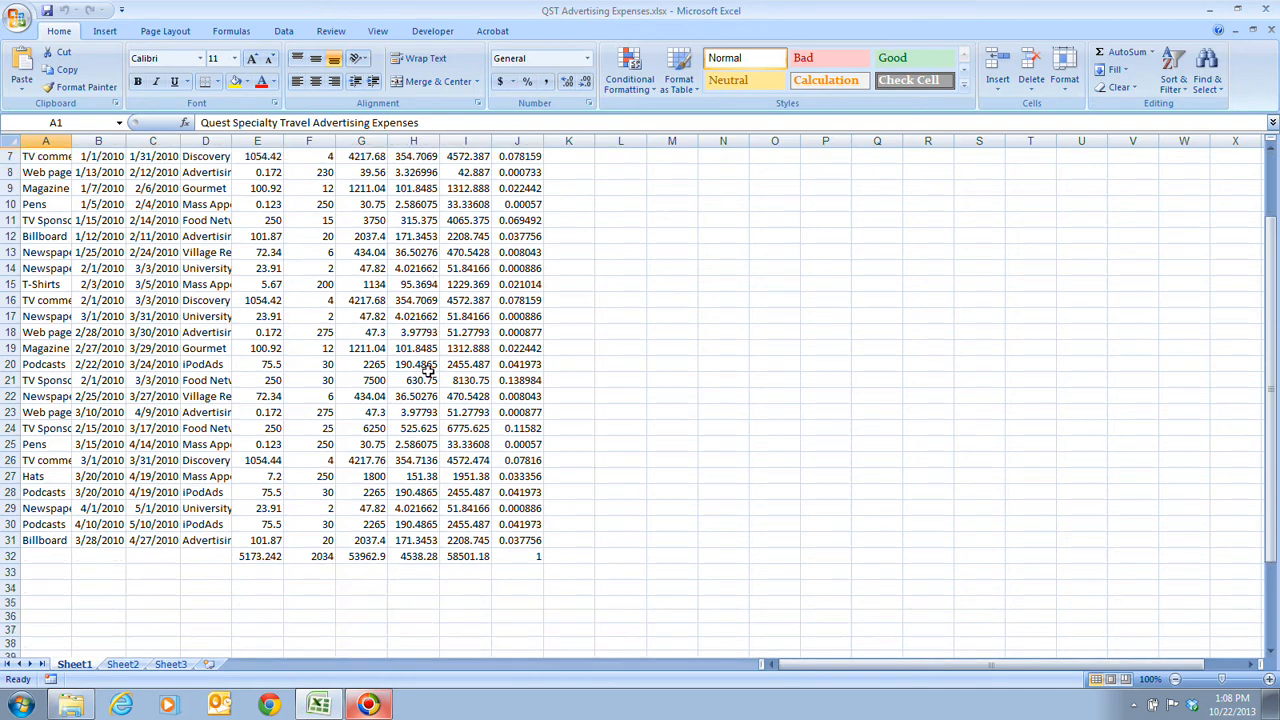
{"action": "scroll", "coordinate": [424, 370], "scroll_direction": "up", "scroll_amount": 2}
{"action": "scroll", "coordinate": [424, 370], "scroll_direction": "down", "scroll_amount": 1}
{"action": "scroll", "coordinate": [651, 363], "scroll_direction": "up", "scroll_amount": 1}
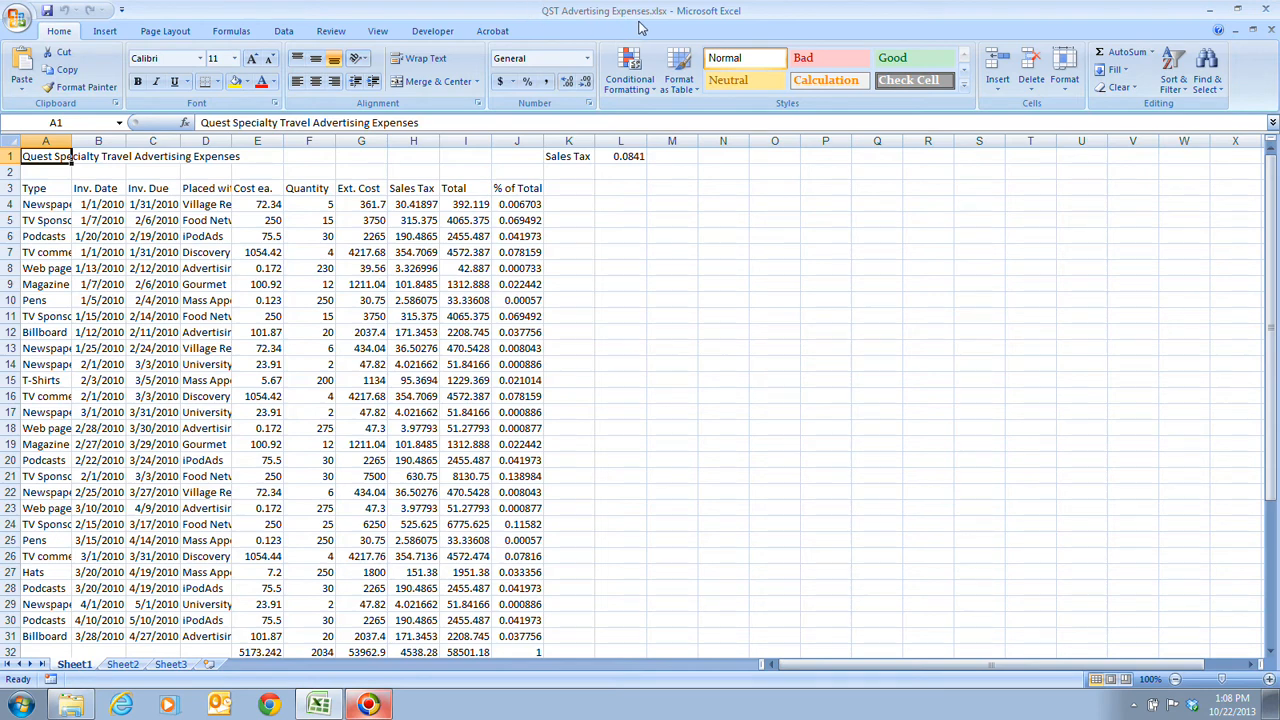
{"action": "left_click", "coordinate": [377, 32]}
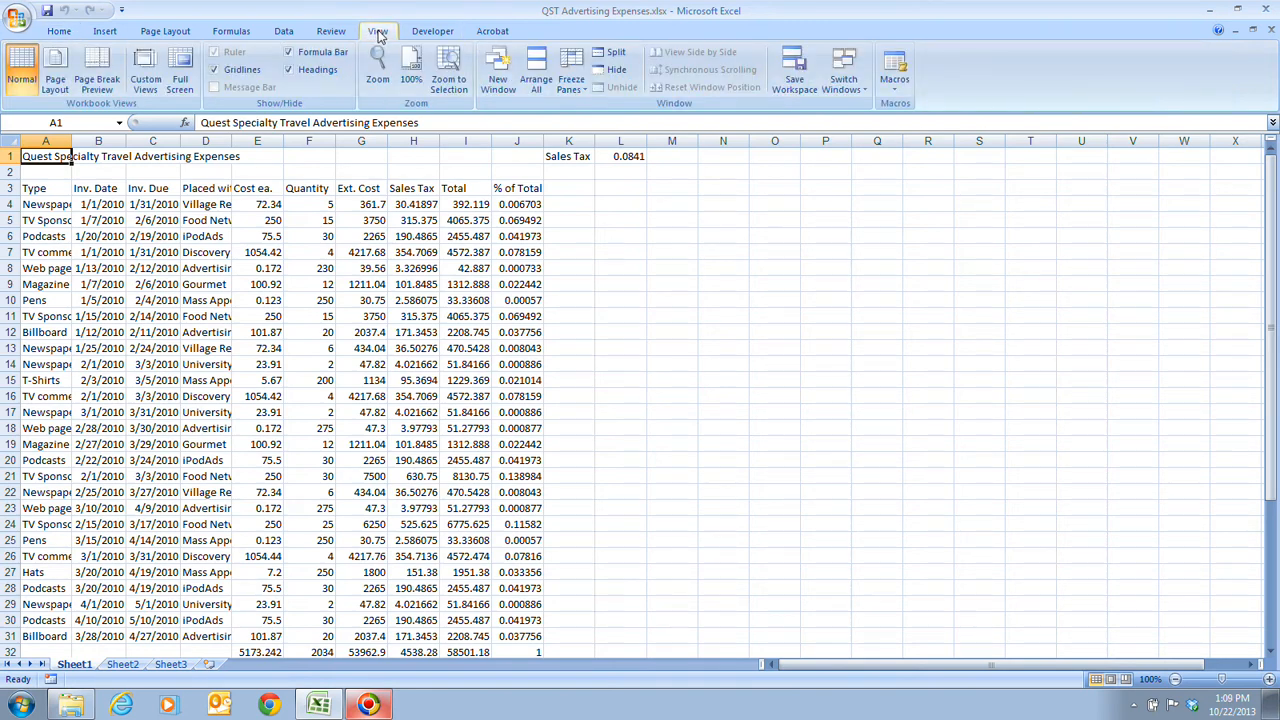
{"action": "left_click", "coordinate": [55, 66]}
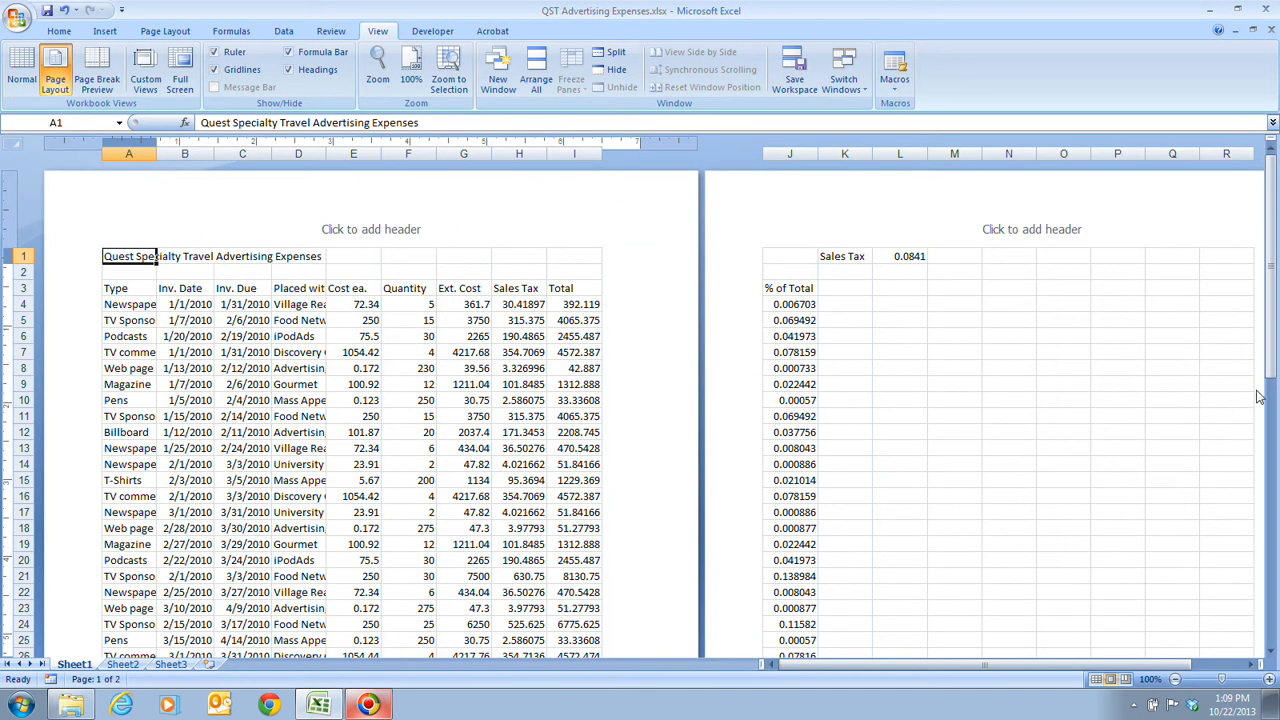
{"action": "left_click_drag", "start_coordinate": [1270, 330], "coordinate": [1208, 326]}
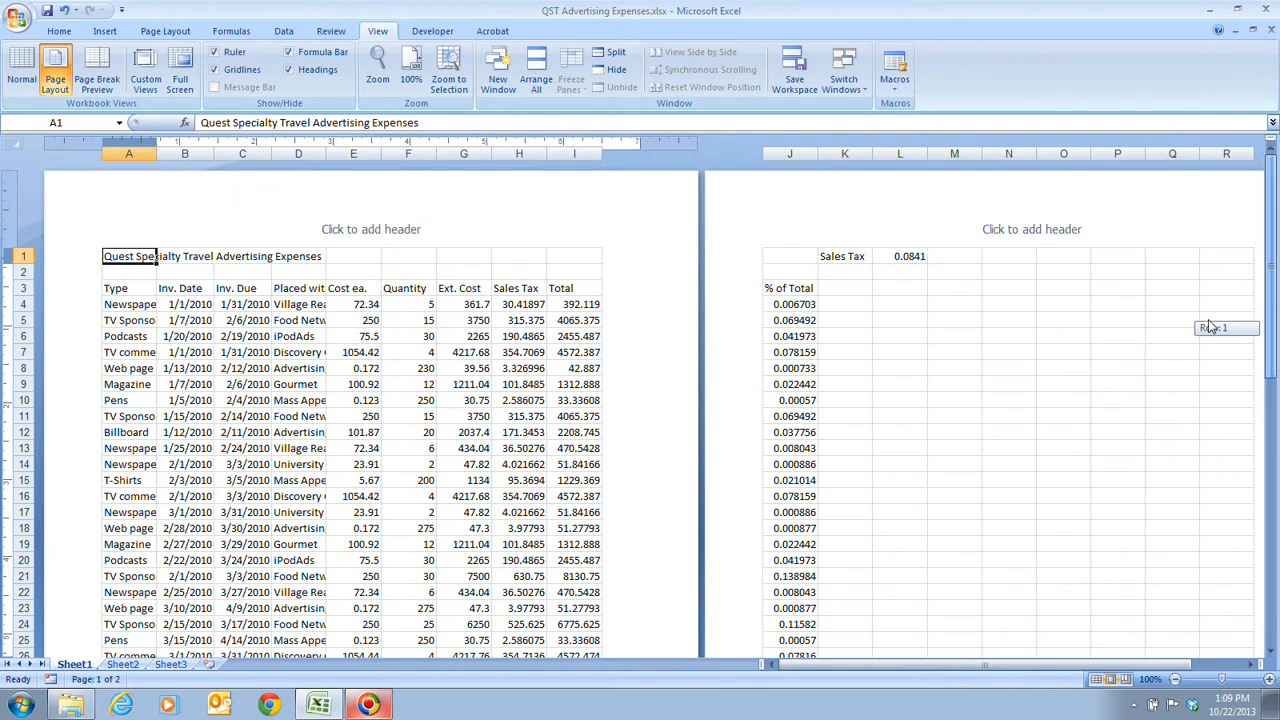
{"action": "left_click_drag", "start_coordinate": [1208, 319], "coordinate": [1208, 322]}
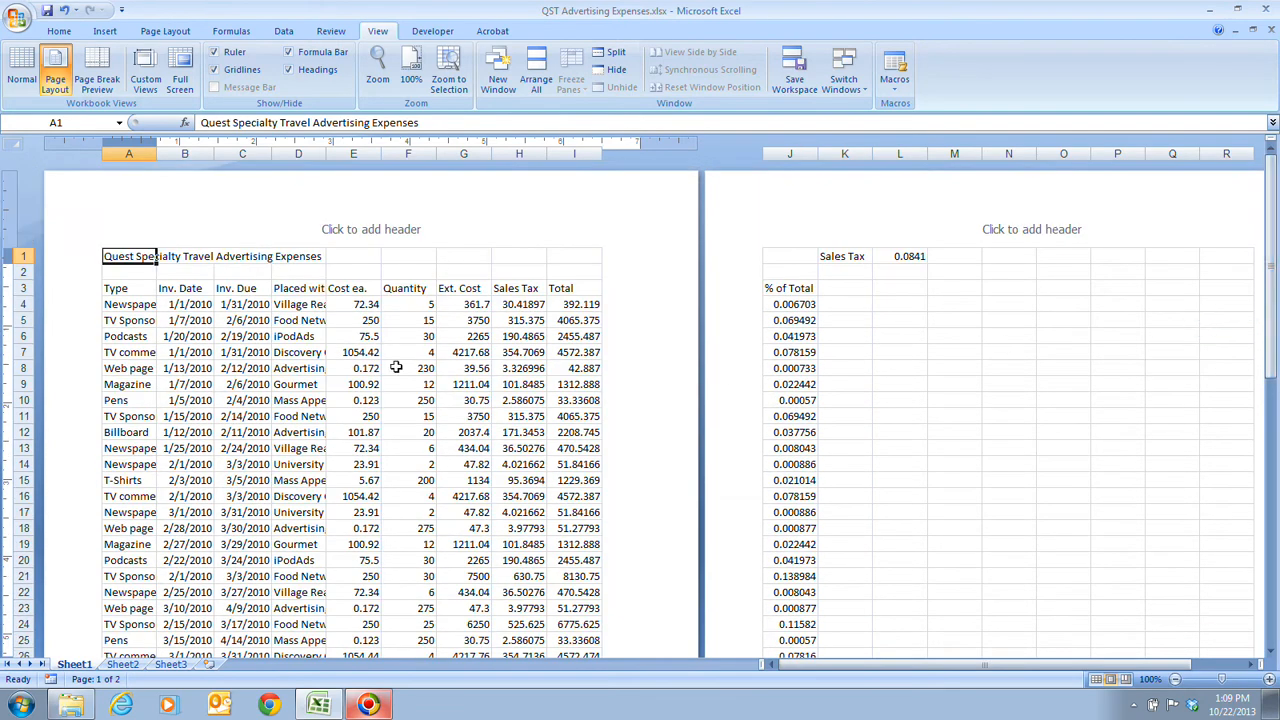
Step: Apply the Accounting number format with dollar signs to the Cost ea. values in E4:E32
{"action": "left_click", "coordinate": [358, 303]}
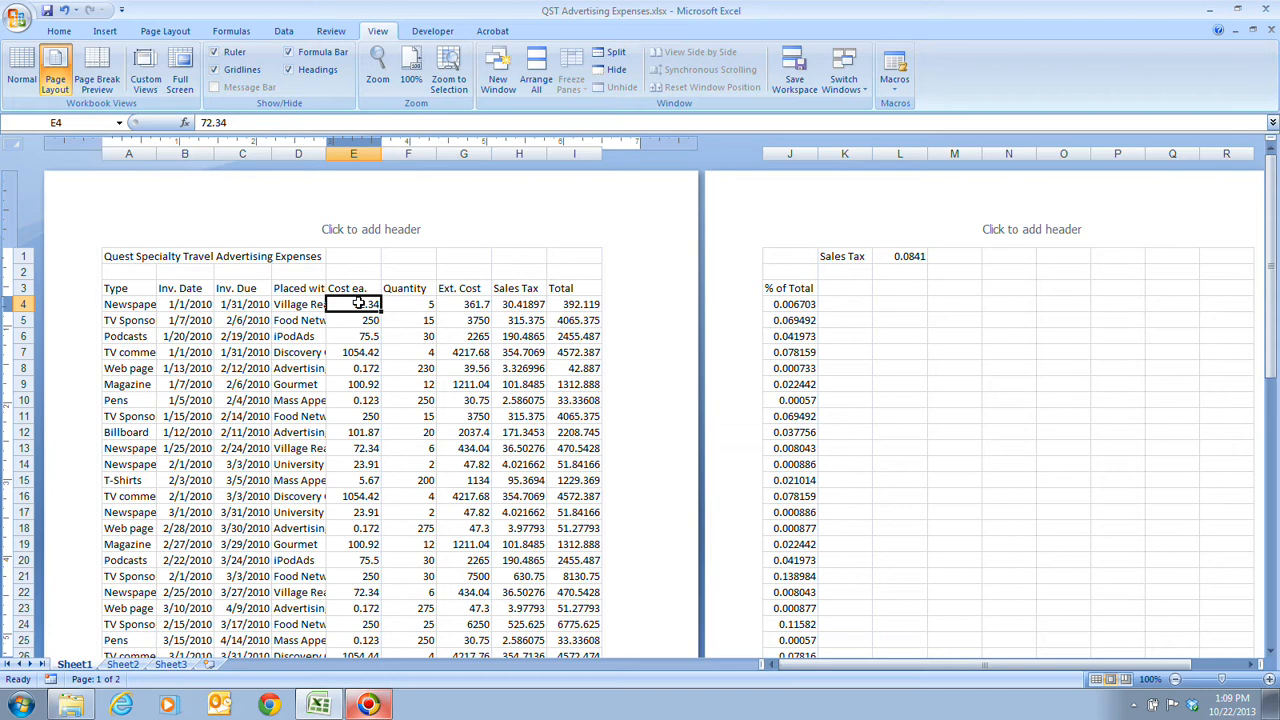
{"action": "left_click_drag", "start_coordinate": [358, 303], "coordinate": [354, 620]}
{"action": "scroll", "coordinate": [407, 530], "scroll_direction": "up", "scroll_amount": 3}
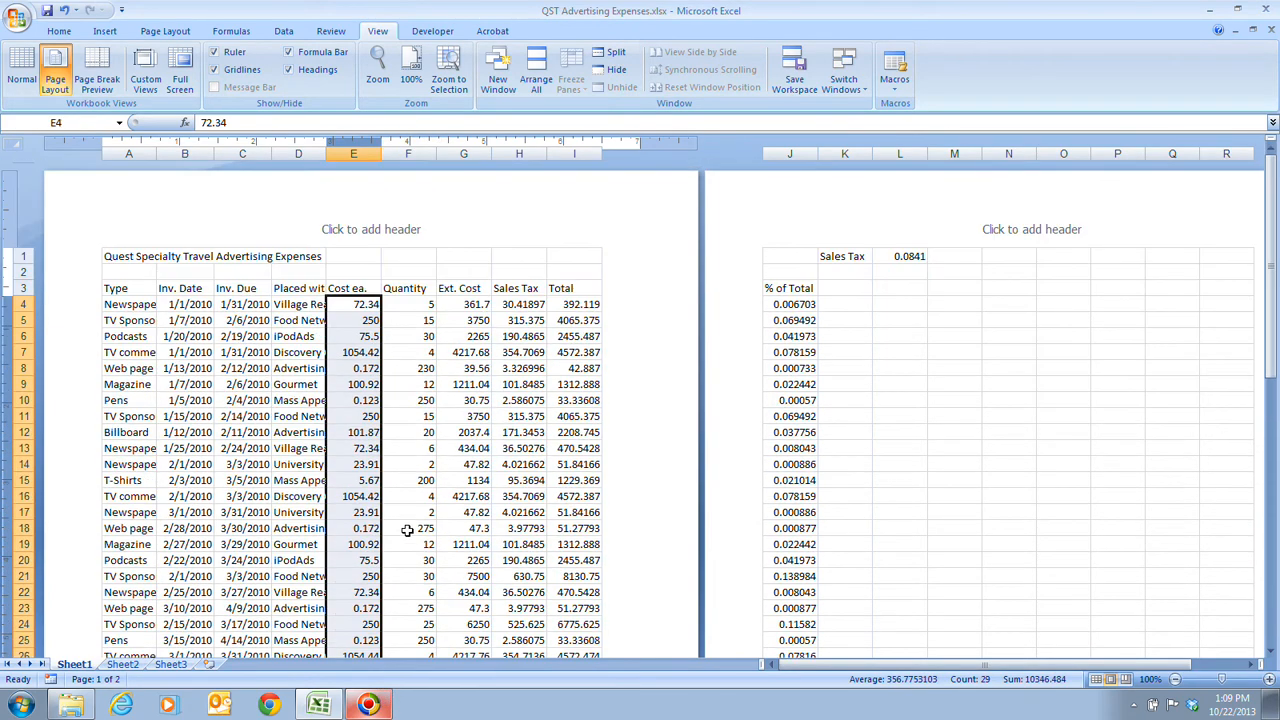
{"action": "scroll", "coordinate": [363, 443], "scroll_direction": "down", "scroll_amount": 5}
{"action": "scroll", "coordinate": [363, 486], "scroll_direction": "up", "scroll_amount": 5}
{"action": "left_click", "coordinate": [59, 31]}
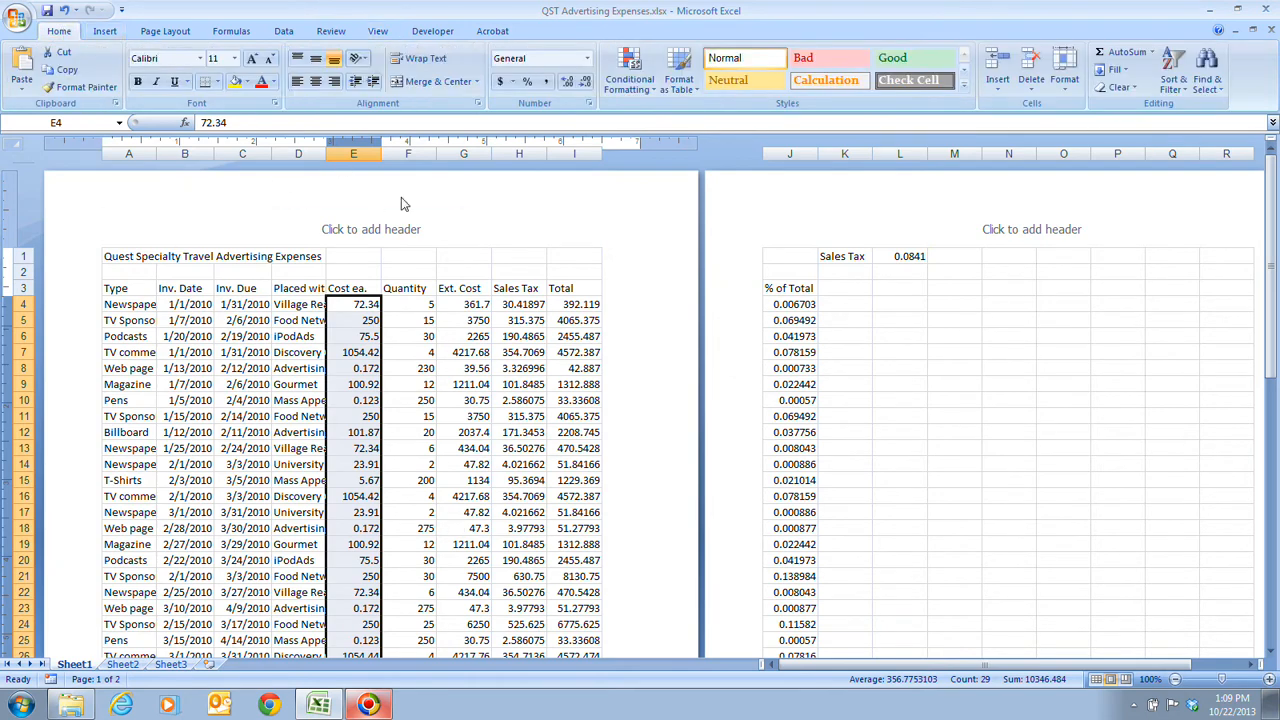
{"action": "left_click", "coordinate": [500, 84]}
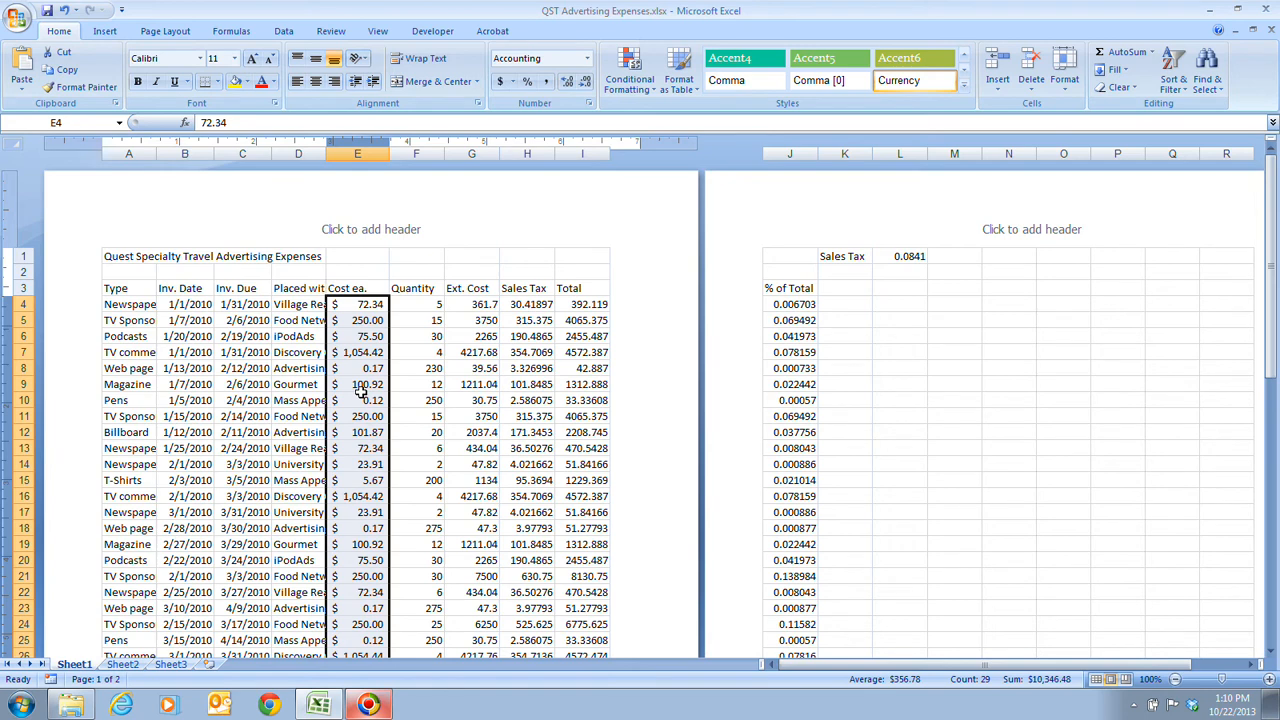
Step: Apply the Comma style to the Ext. Cost, Sales Tax and Total values in G4:I32
{"action": "left_click", "coordinate": [479, 304]}
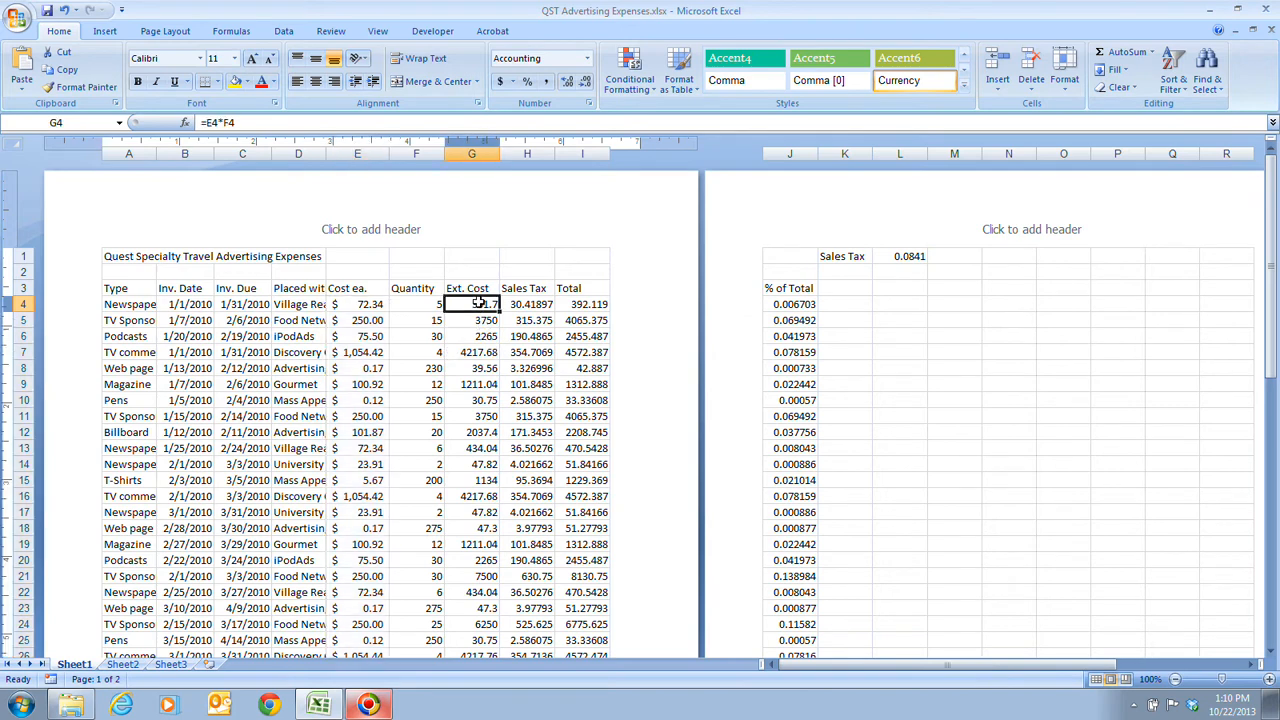
{"action": "left_click_drag", "start_coordinate": [479, 304], "coordinate": [578, 603]}
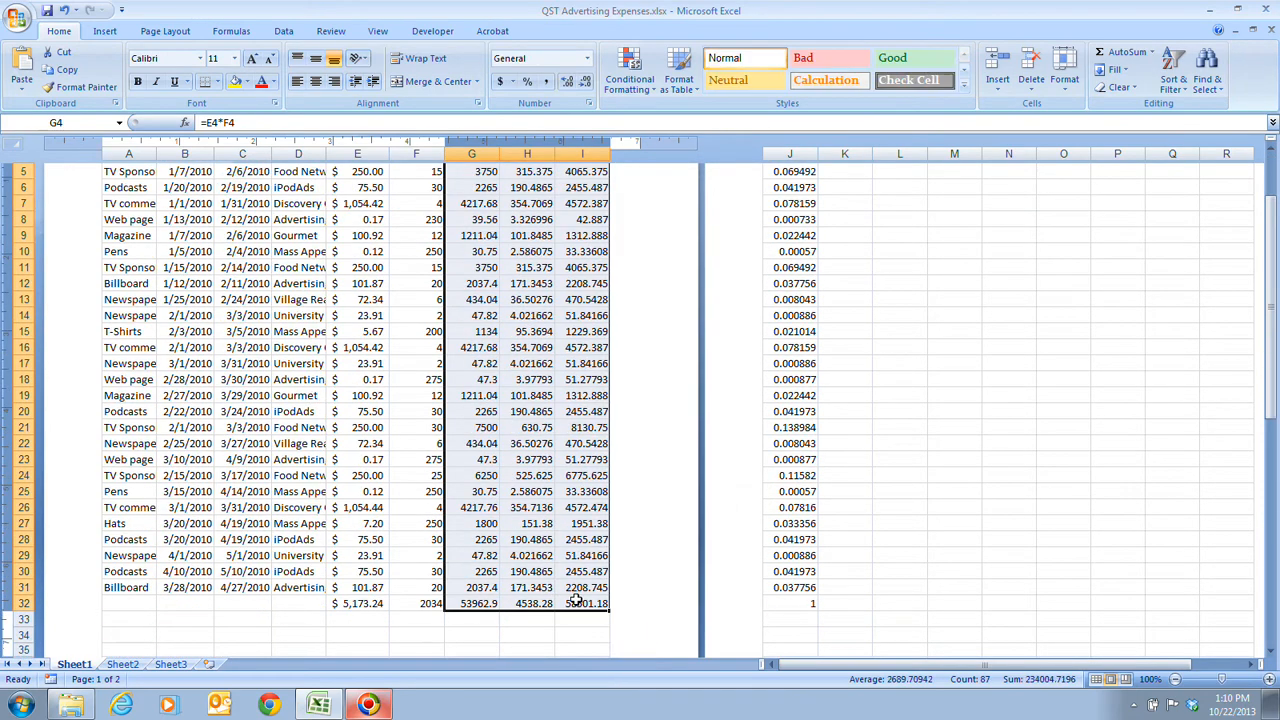
{"action": "scroll", "coordinate": [634, 520], "scroll_direction": "up", "scroll_amount": 3}
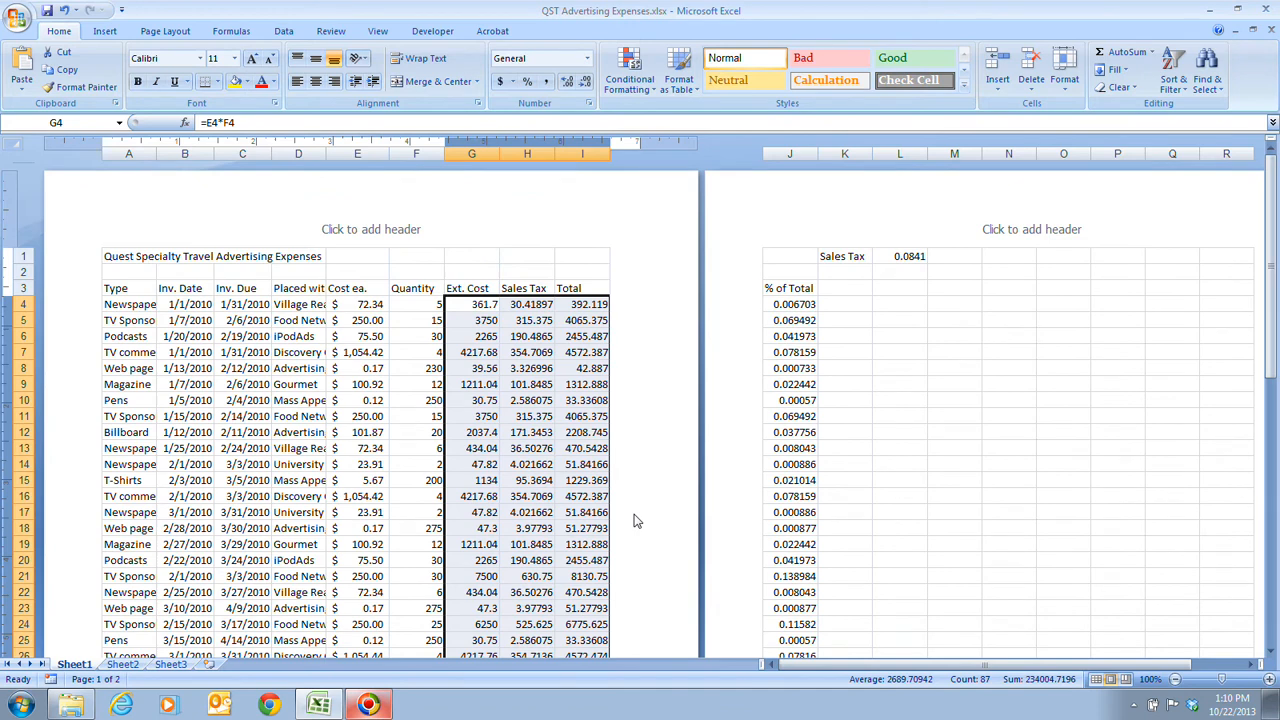
{"action": "left_click", "coordinate": [548, 88]}
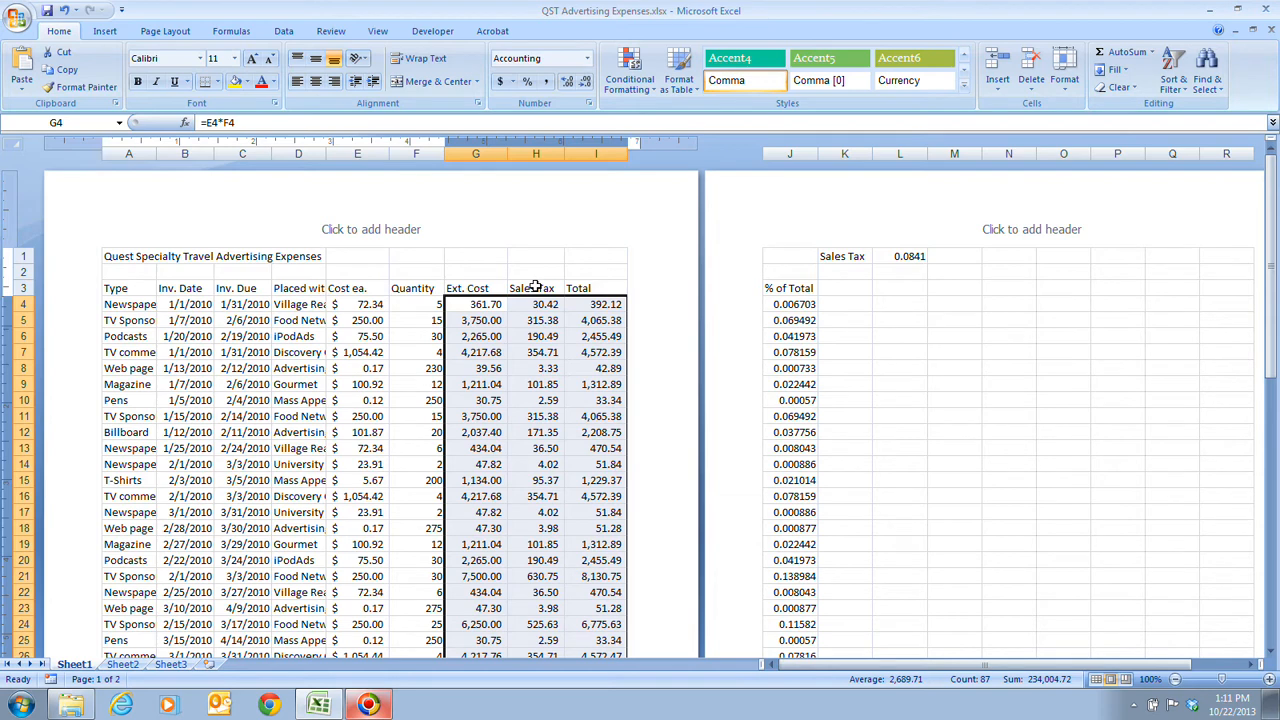
Step: Apply the Percentage number format to the % of Total values in J4:J32
{"action": "left_click", "coordinate": [787, 305]}
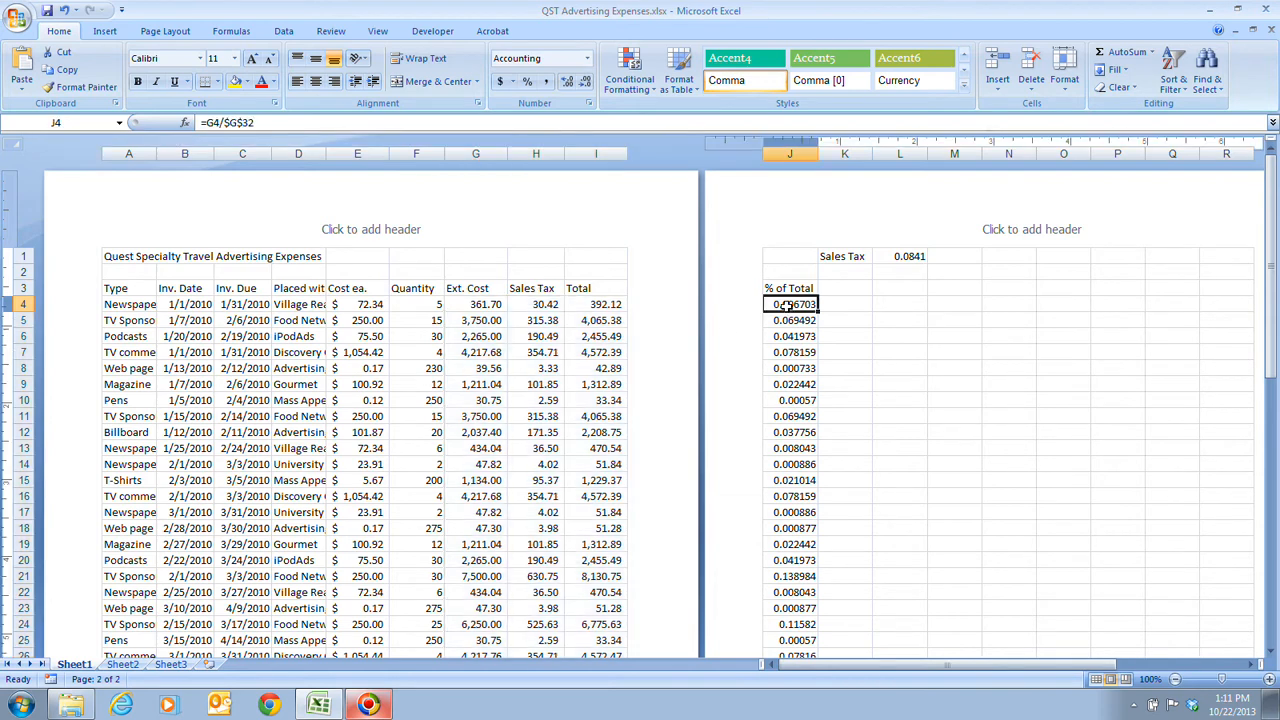
{"action": "left_click_drag", "start_coordinate": [787, 305], "coordinate": [783, 600]}
{"action": "scroll", "coordinate": [830, 480], "scroll_direction": "up", "scroll_amount": 3}
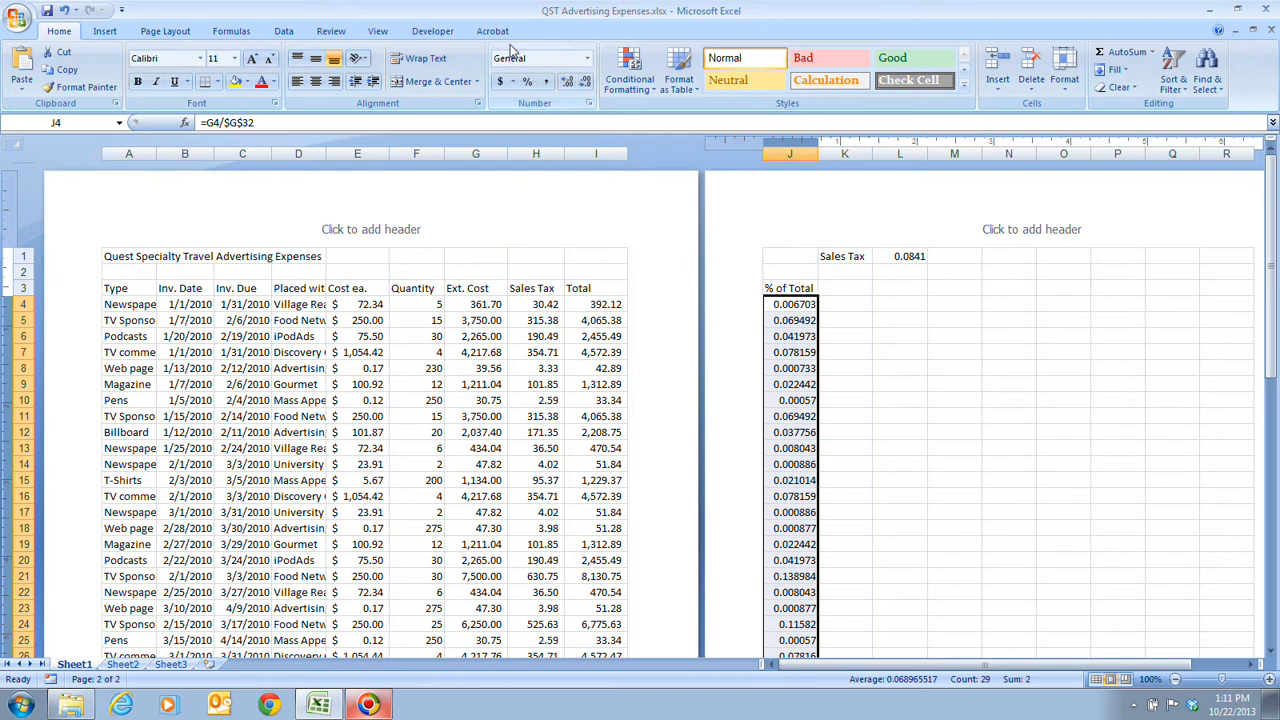
{"action": "left_click", "coordinate": [588, 59]}
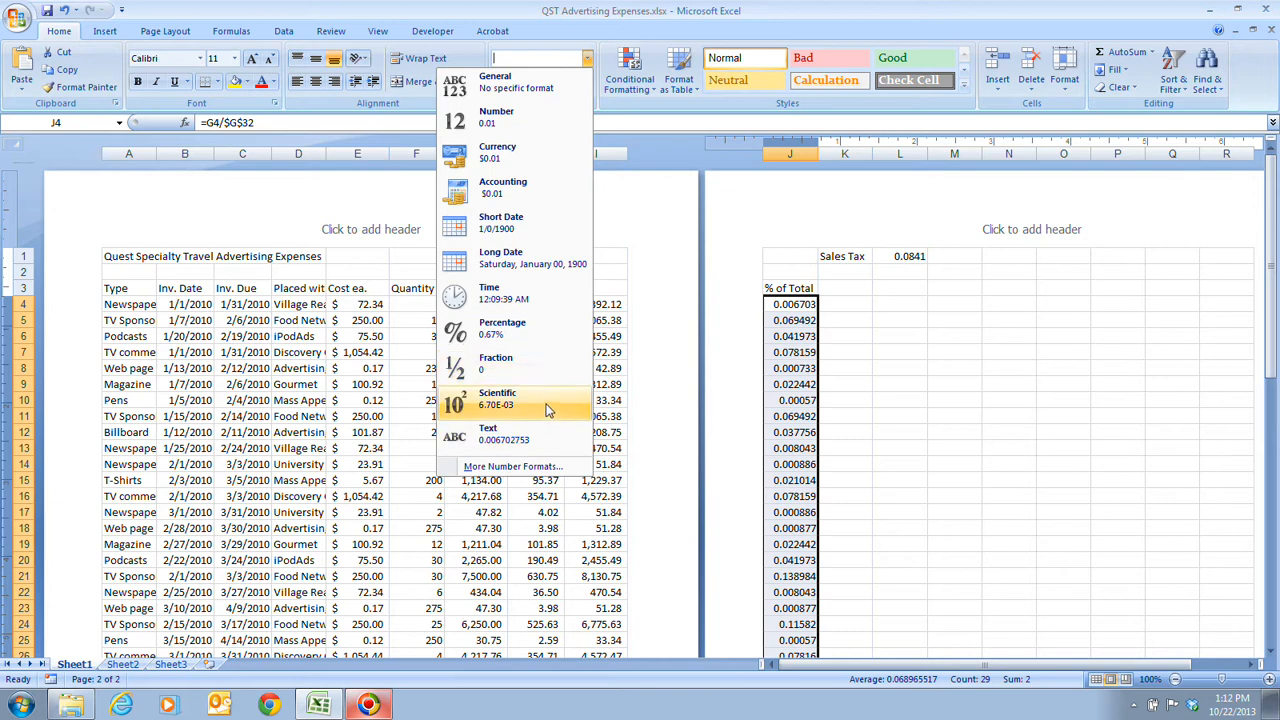
{"action": "left_click", "coordinate": [541, 343]}
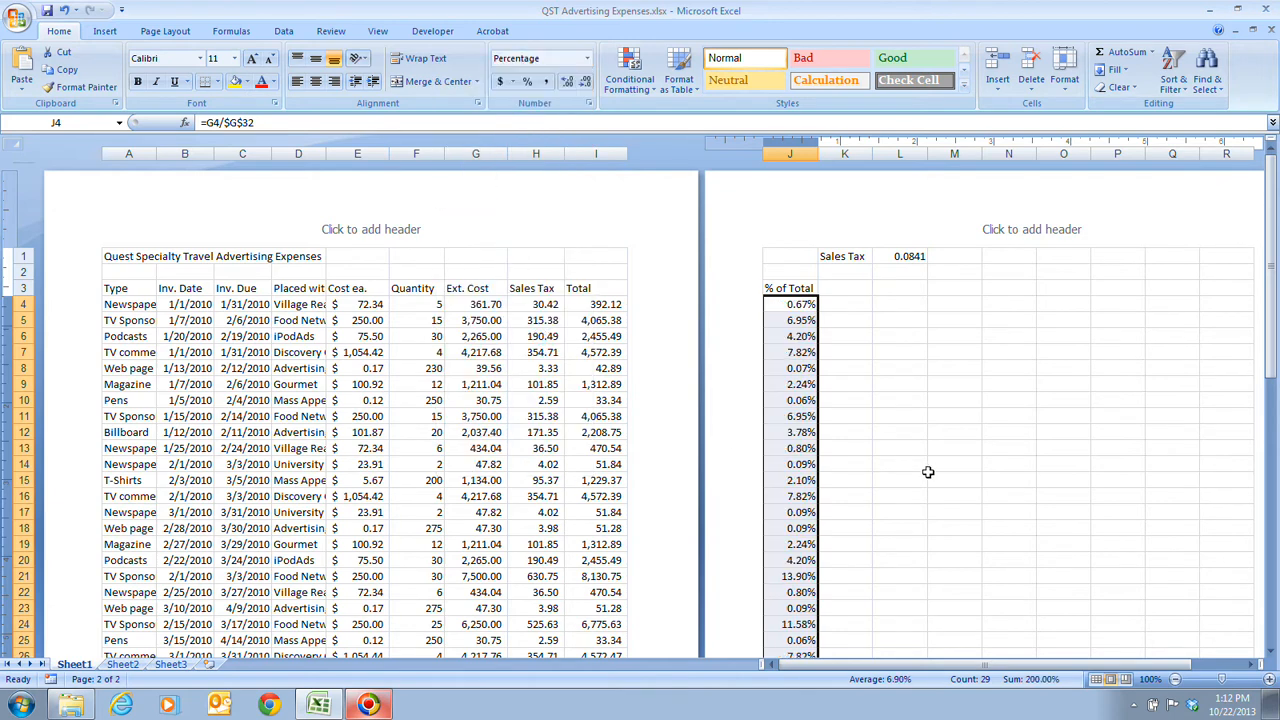
Step: Increase the decimals of the % of Total values in J4:J32 to three places
{"action": "scroll", "coordinate": [843, 352], "scroll_direction": "down", "scroll_amount": 3}
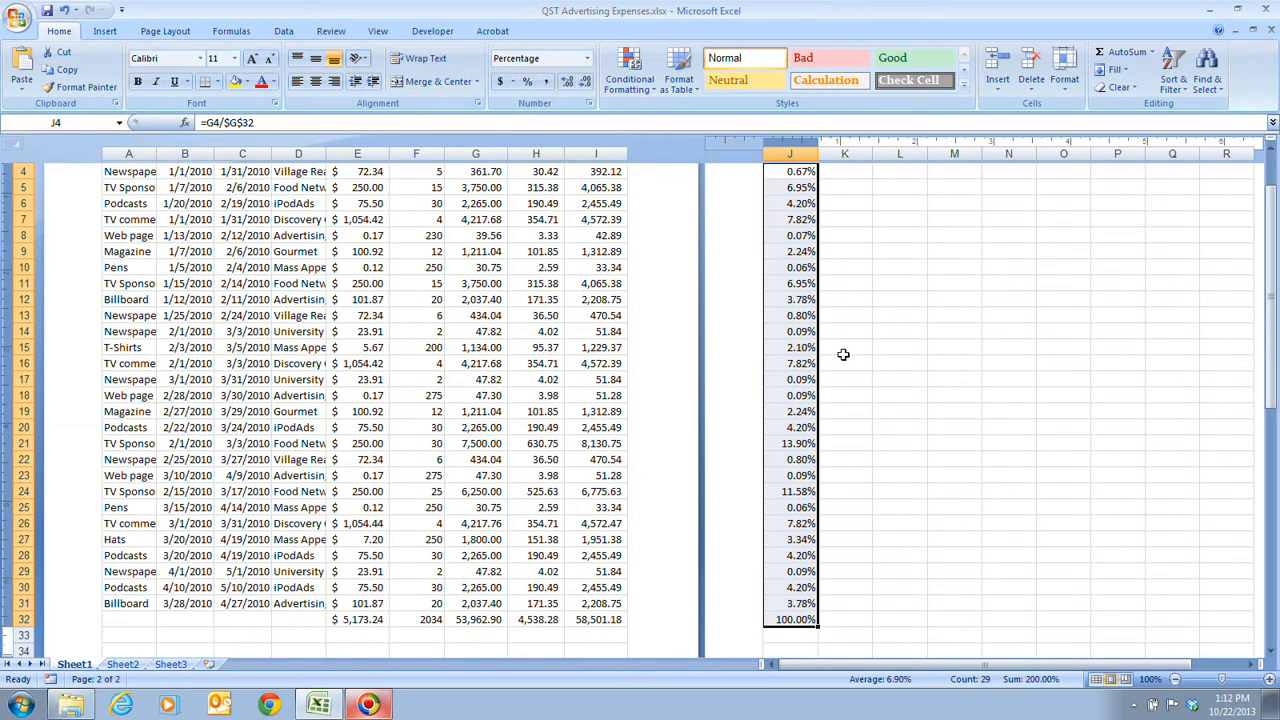
{"action": "scroll", "coordinate": [843, 354], "scroll_direction": "up", "scroll_amount": 3}
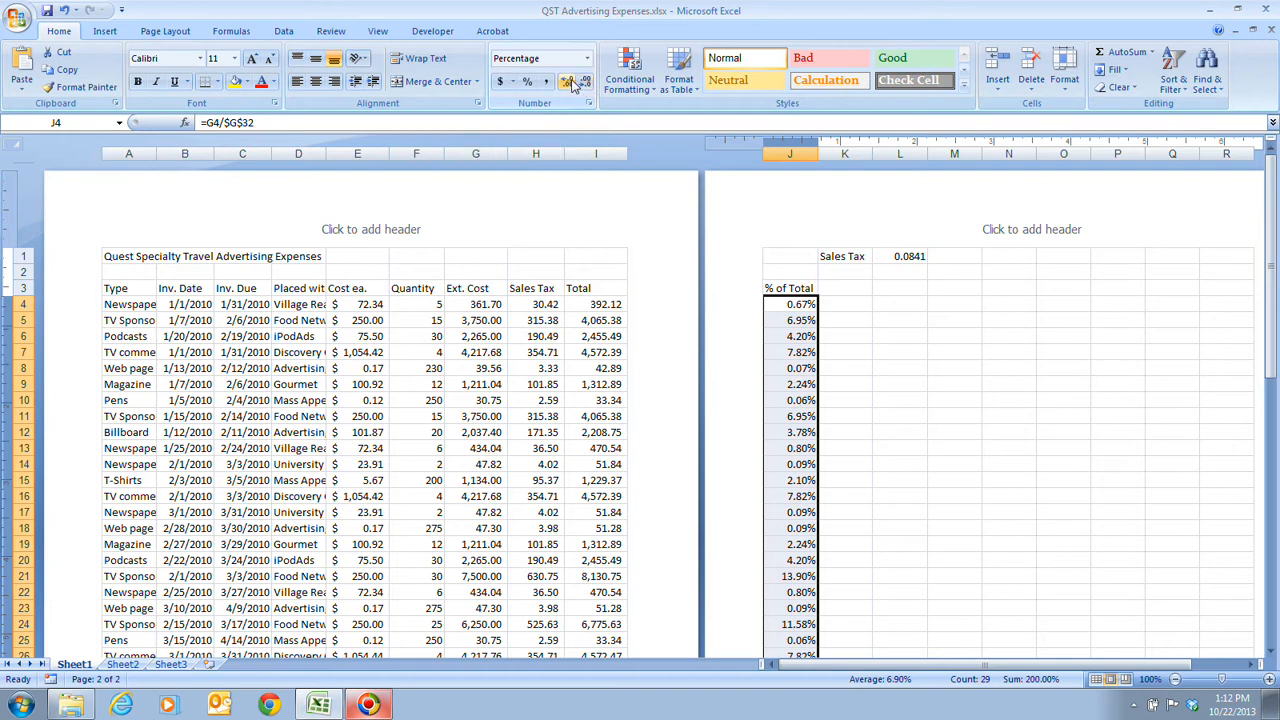
{"action": "left_click", "coordinate": [566, 83]}
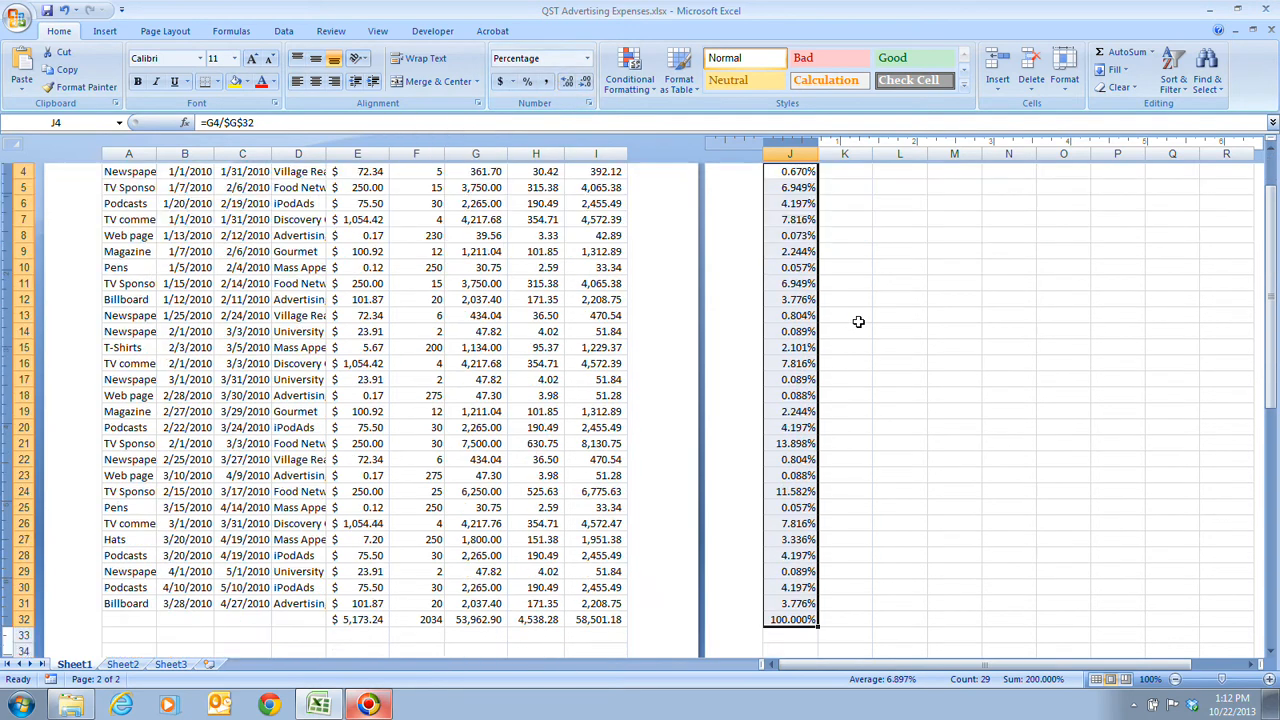
{"action": "scroll", "coordinate": [857, 320], "scroll_direction": "down", "scroll_amount": 2}
{"action": "scroll", "coordinate": [879, 371], "scroll_direction": "up", "scroll_amount": 2}
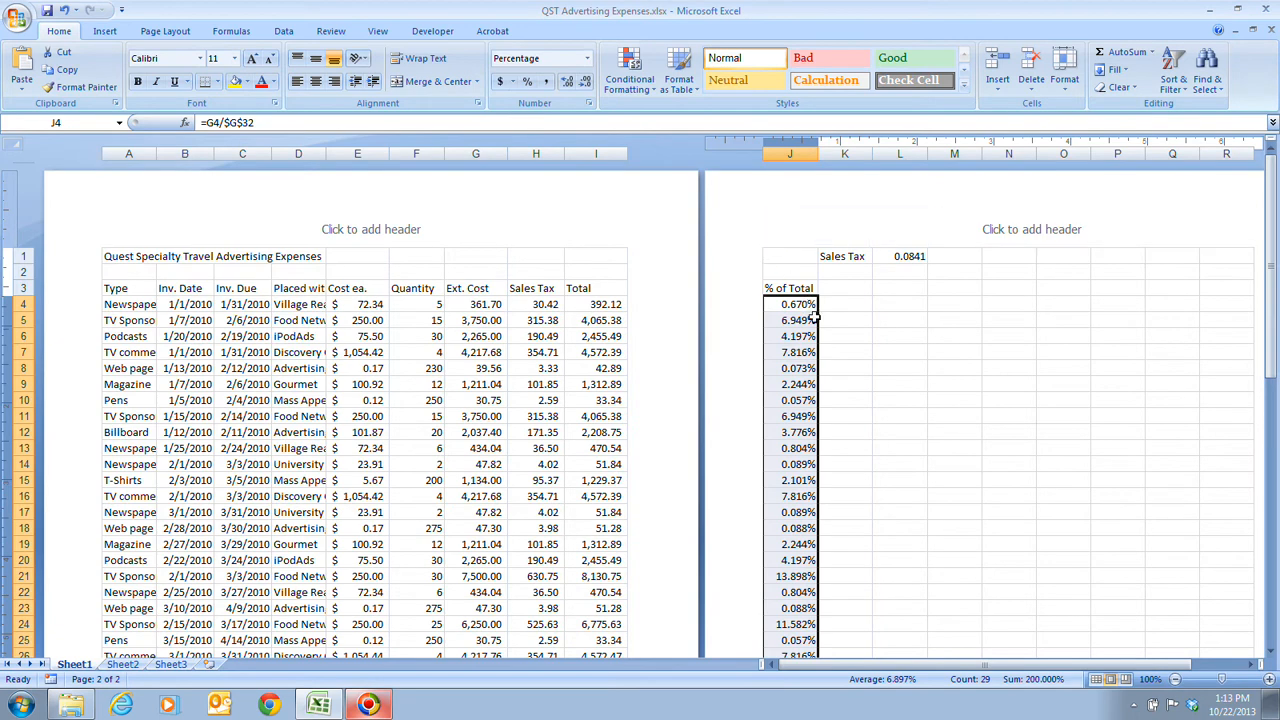
Step: Decrease the decimals of the % of Total values in J4:J32 to one place
{"action": "left_click", "coordinate": [587, 58]}
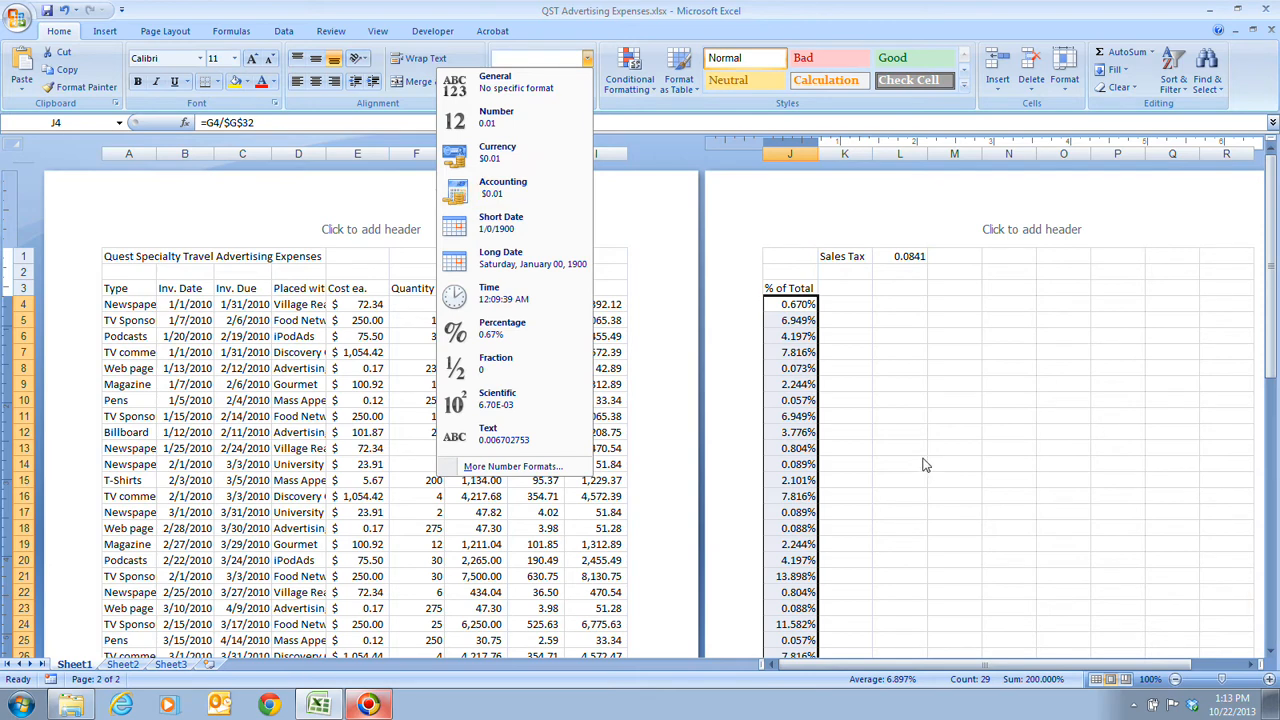
{"action": "key", "text": "Escape"}
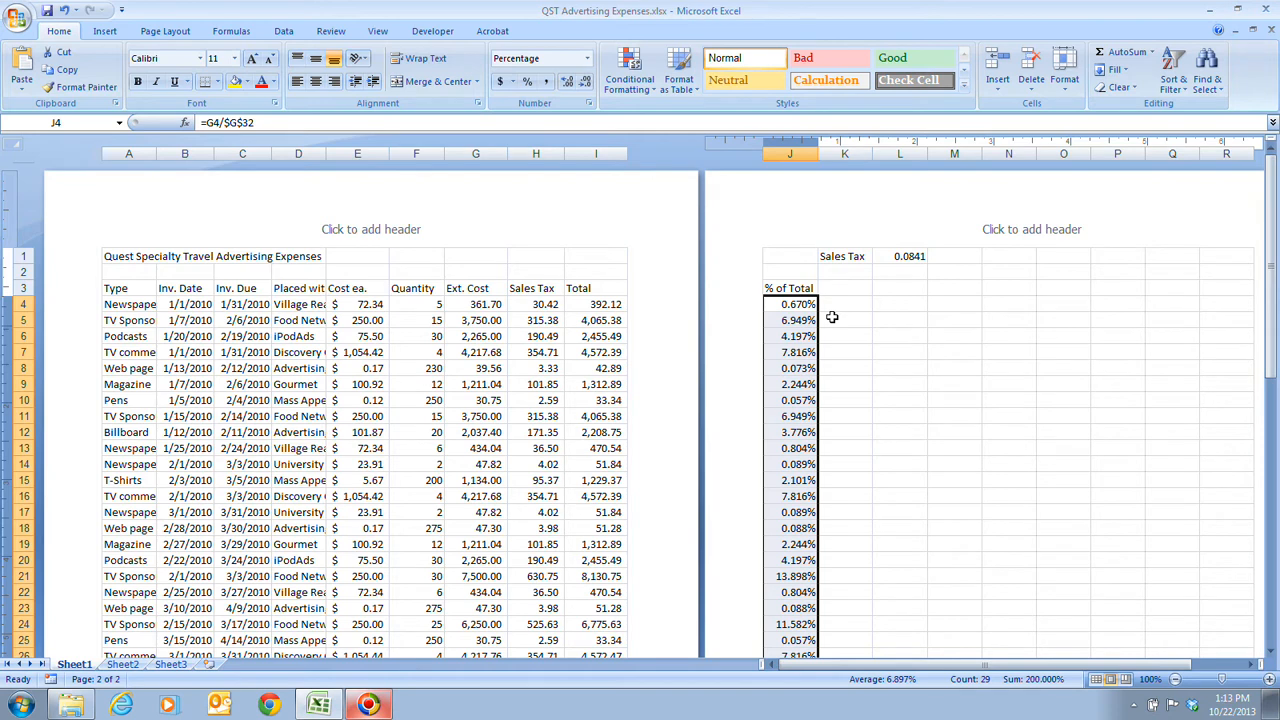
{"action": "left_click", "coordinate": [585, 82]}
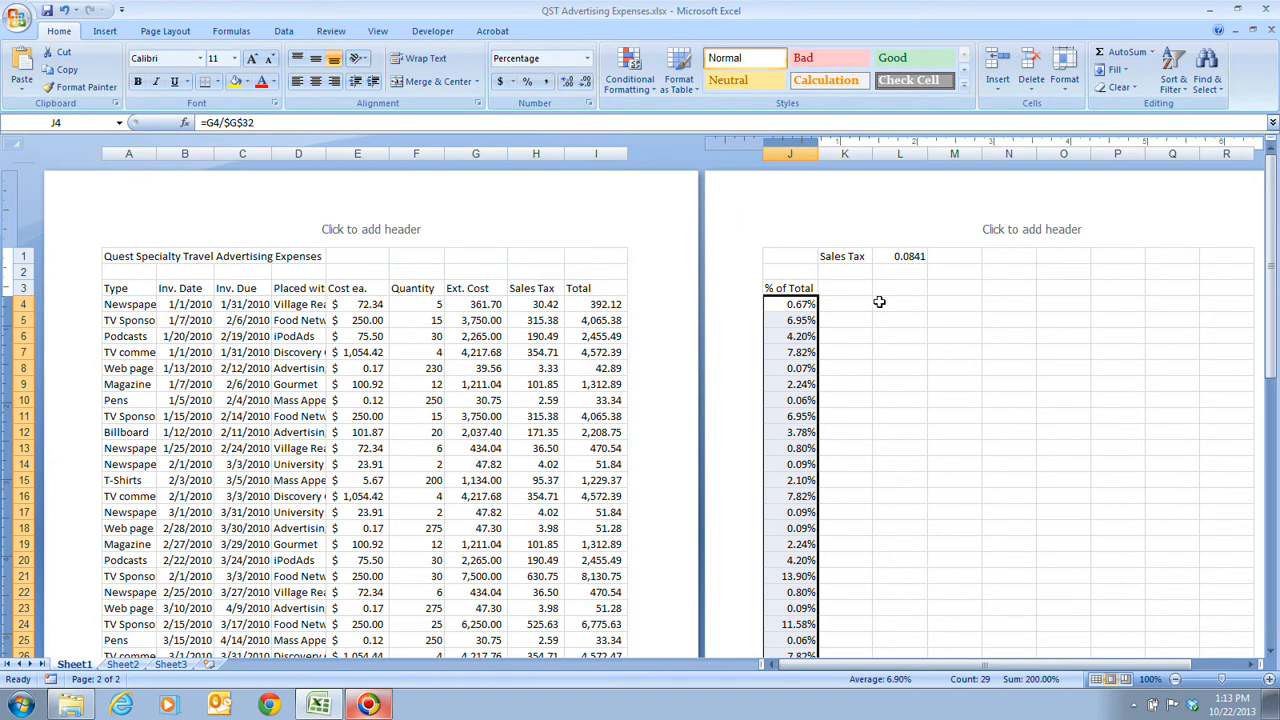
{"action": "left_click", "coordinate": [584, 86]}
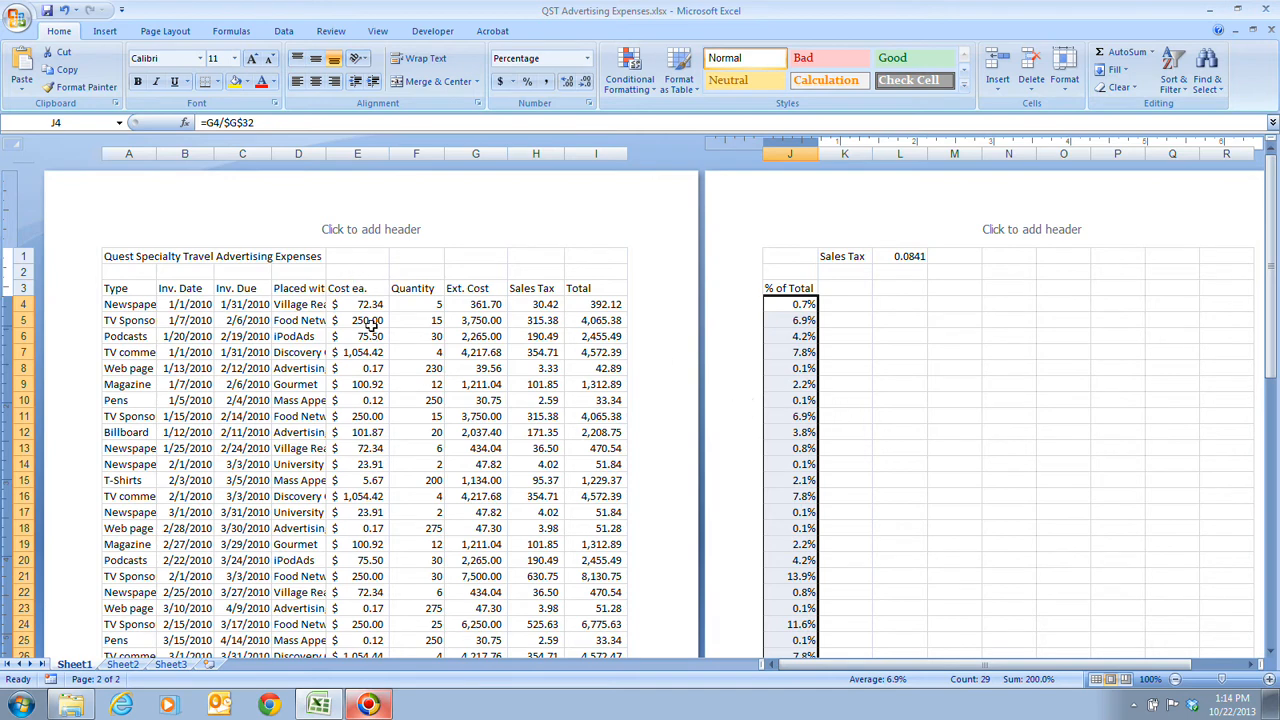
Step: Format the Inv. Date values in B4:B31 with the 14-Mar-01 date type
{"action": "left_click_drag", "start_coordinate": [192, 304], "coordinate": [193, 642]}
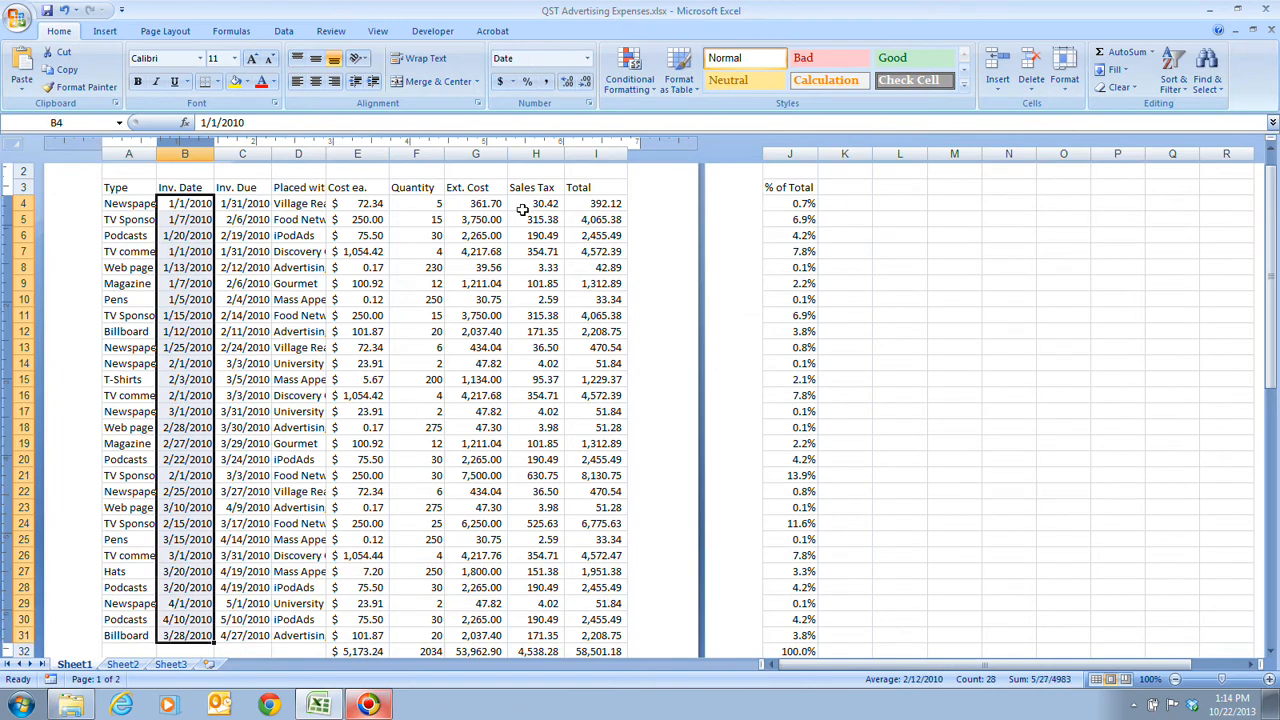
{"action": "left_click", "coordinate": [590, 106]}
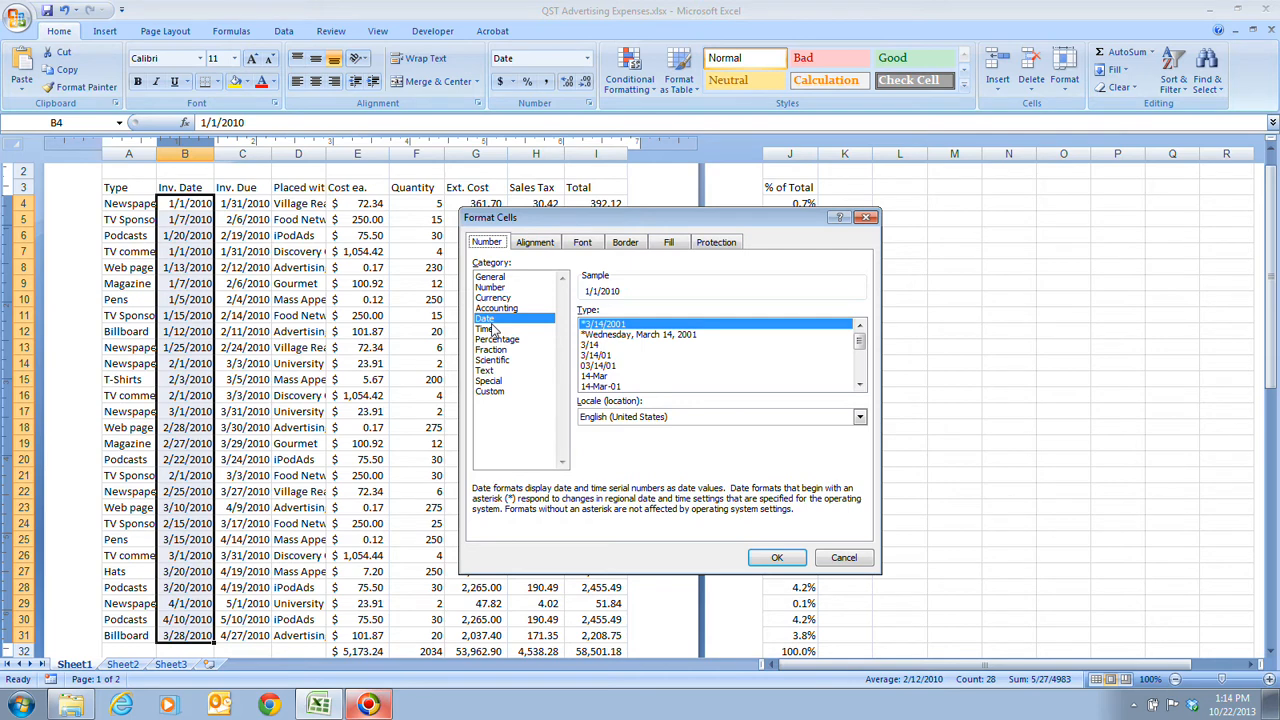
{"action": "left_click", "coordinate": [612, 386]}
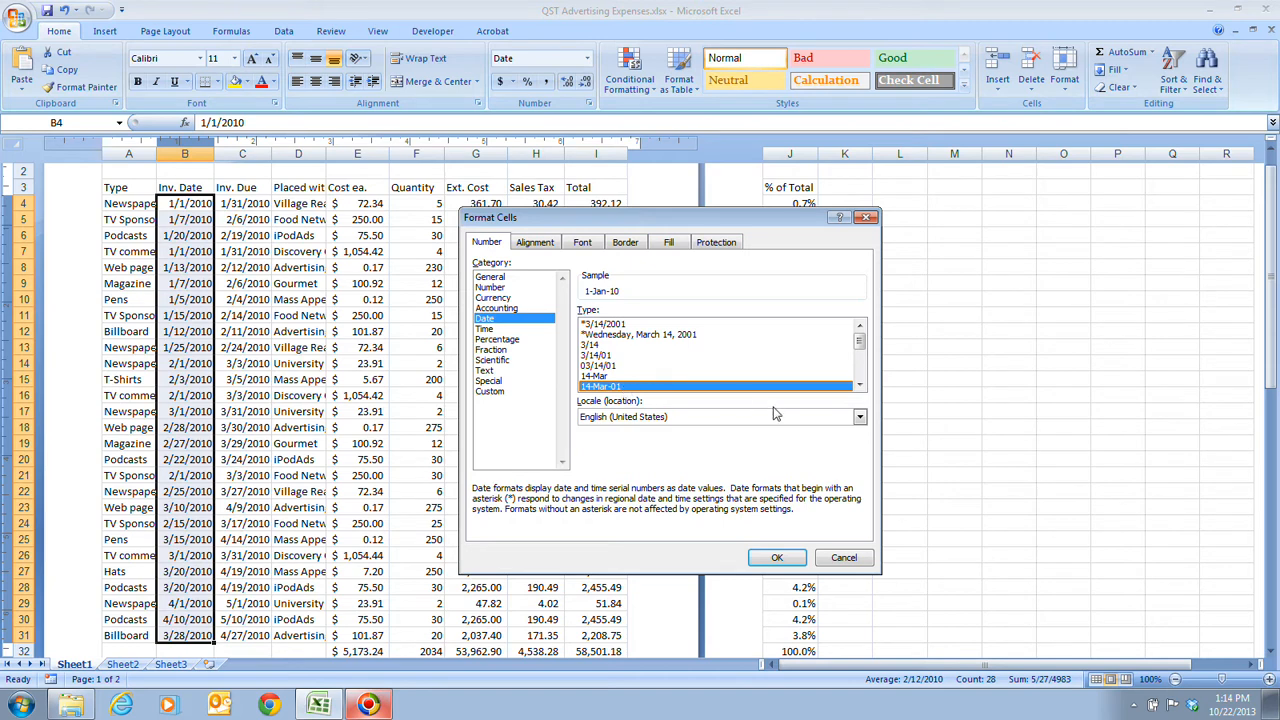
{"action": "left_click", "coordinate": [770, 557]}
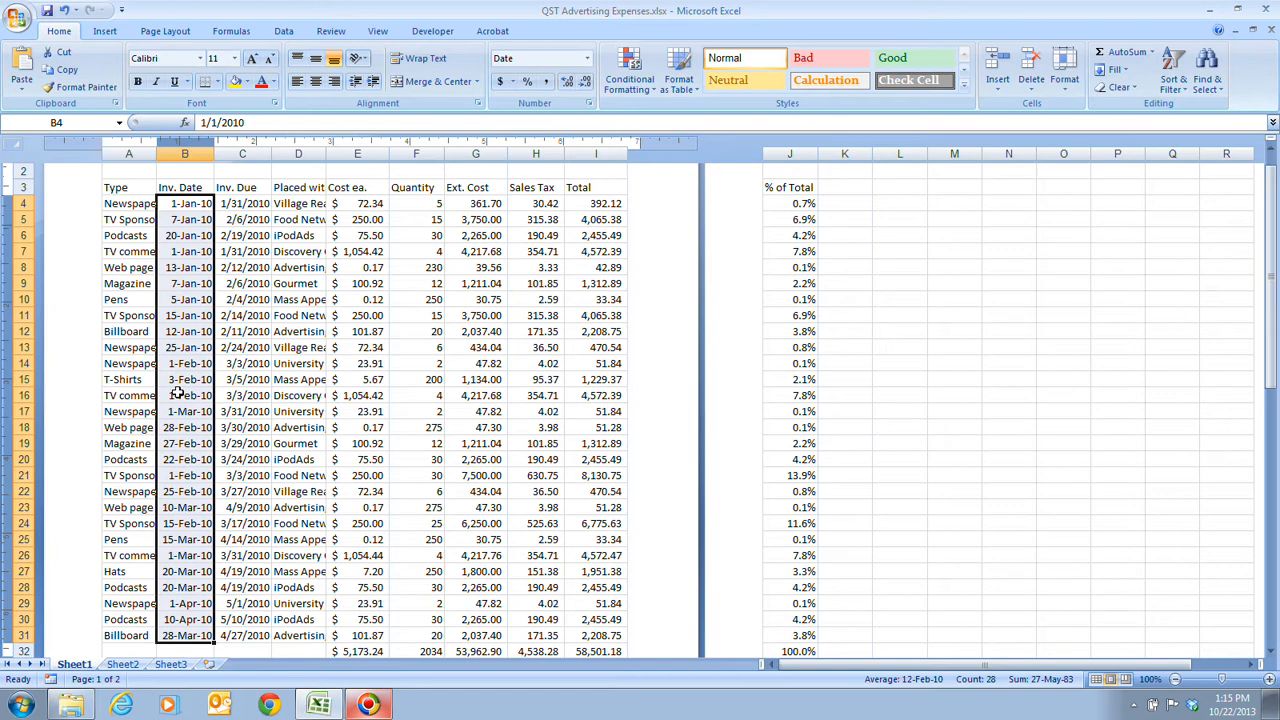
Step: Review the date types available for the Inv. Date values in B4:B31 without applying a change
{"action": "right_click", "coordinate": [188, 248]}
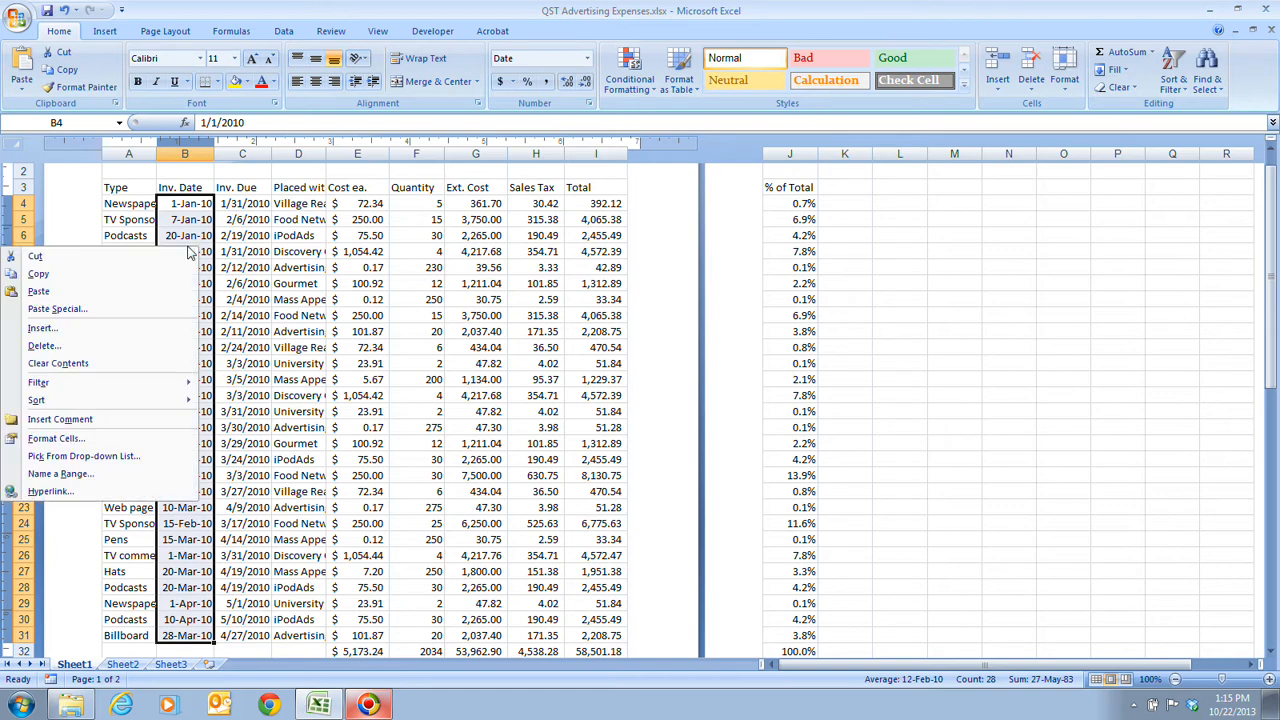
{"action": "left_click", "coordinate": [142, 434]}
{"action": "left_click", "coordinate": [400, 419]}
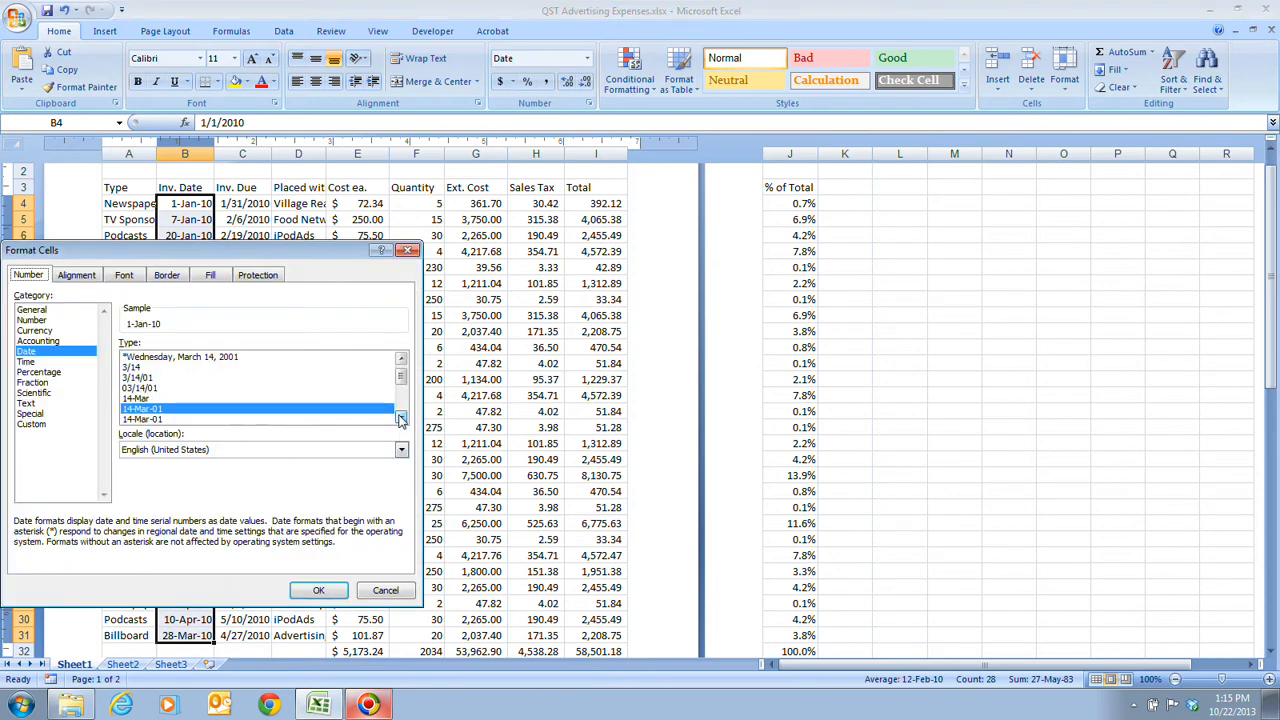
{"action": "left_click", "coordinate": [400, 419]}
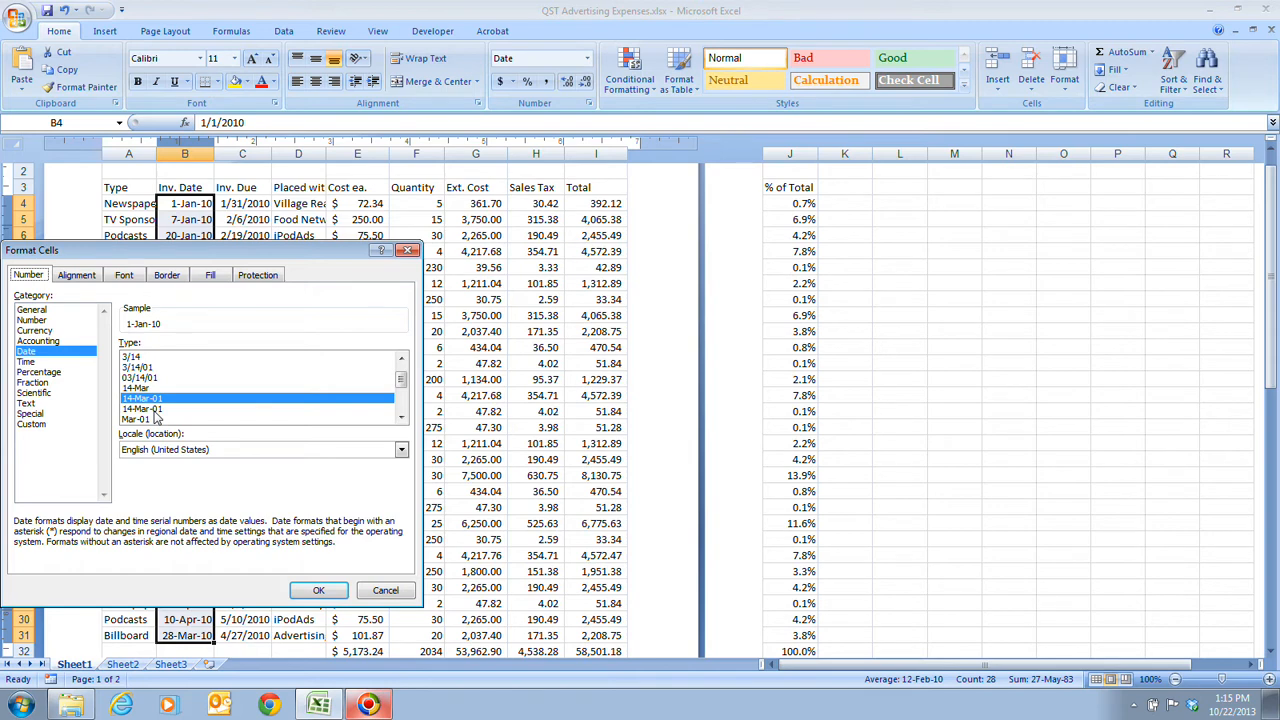
{"action": "left_click", "coordinate": [395, 590]}
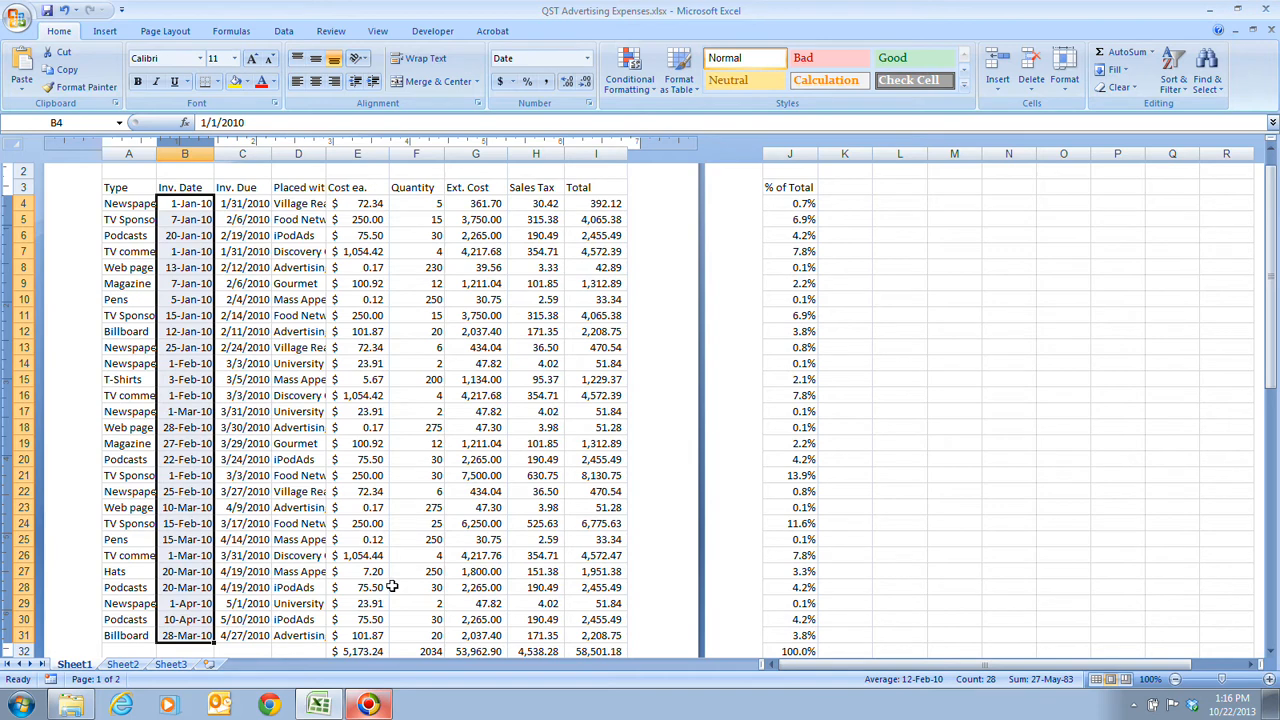
Step: Format the Inv. Due values in C4:C31 with the 14-Mar date type
{"action": "left_click", "coordinate": [248, 205]}
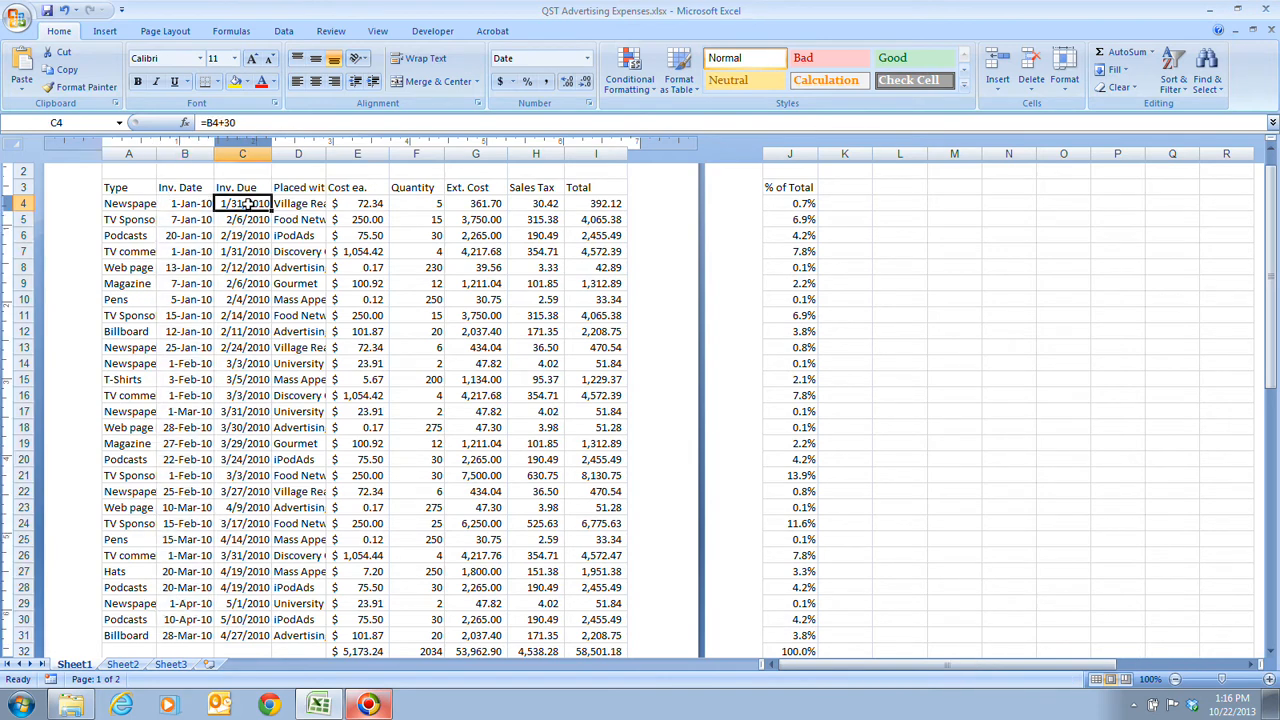
{"action": "left_click_drag", "start_coordinate": [248, 205], "coordinate": [251, 630]}
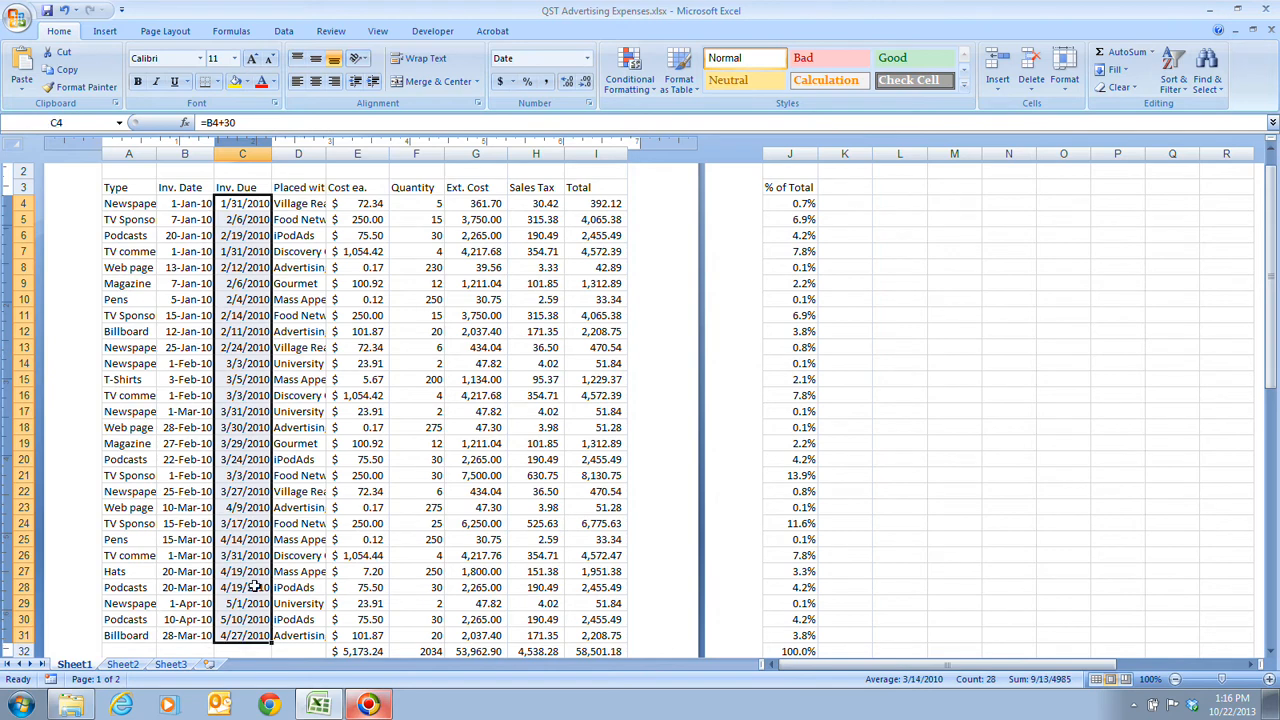
{"action": "right_click", "coordinate": [246, 305]}
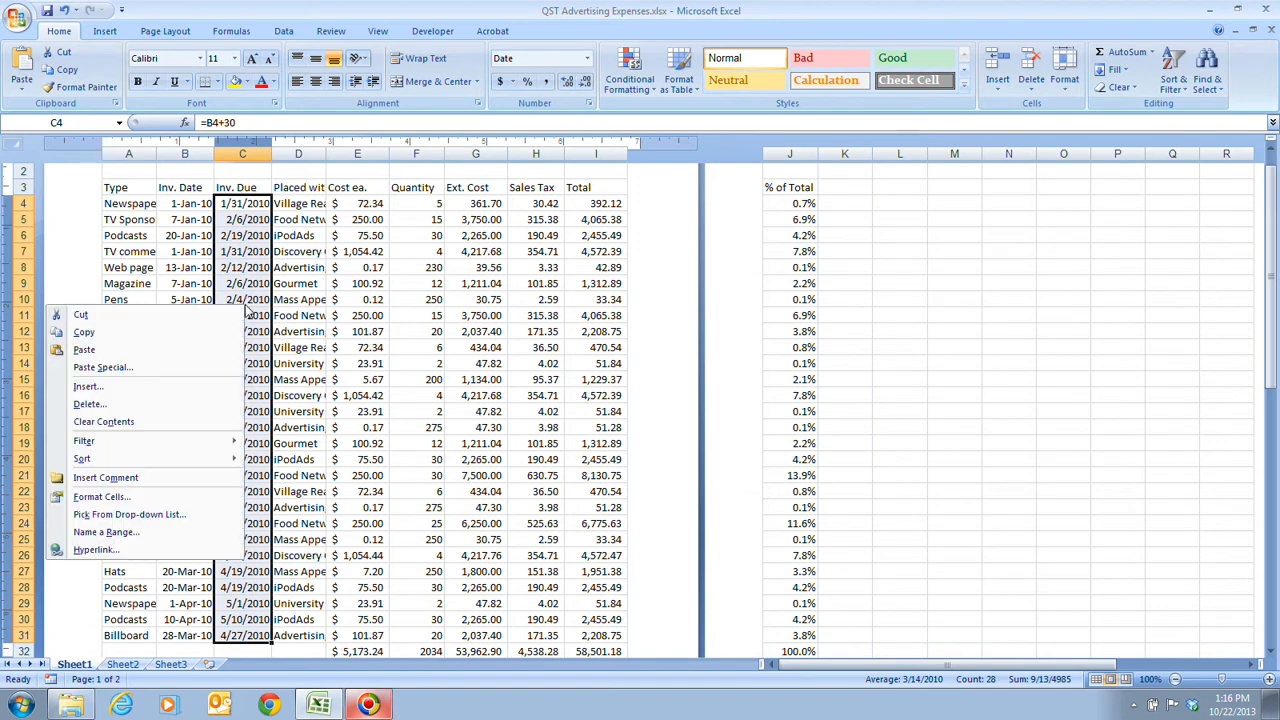
{"action": "left_click", "coordinate": [209, 497]}
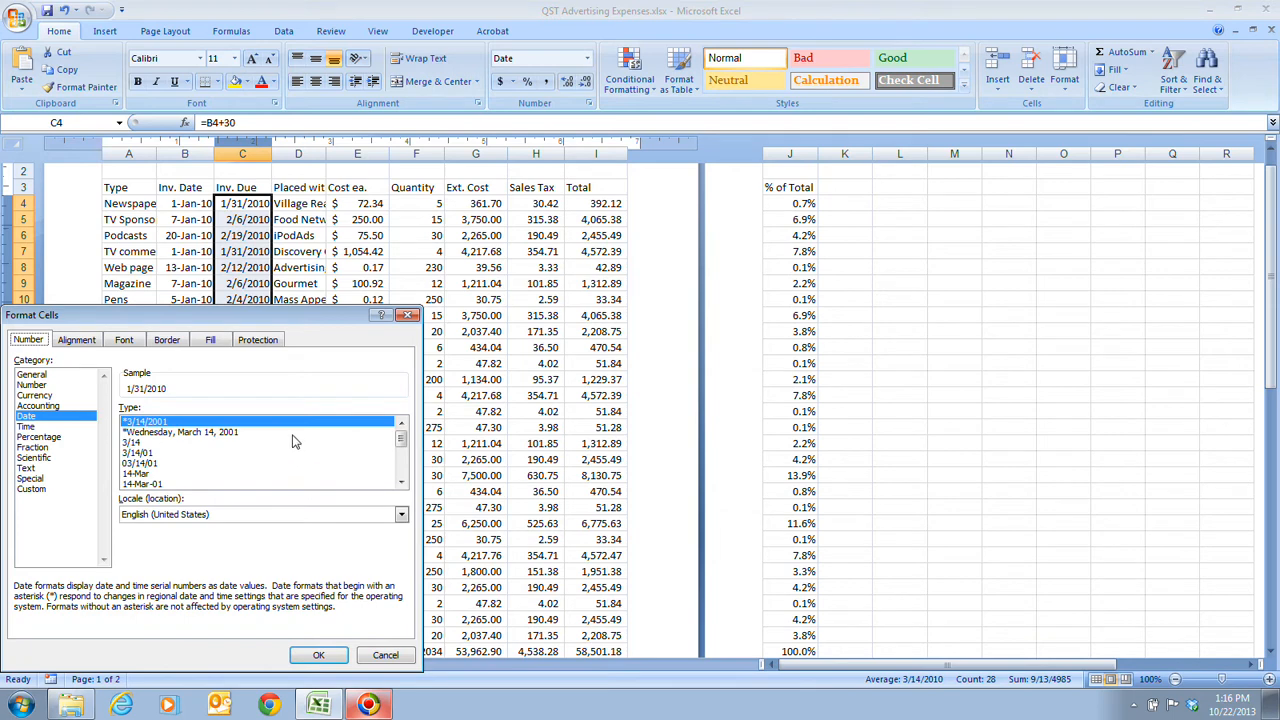
{"action": "left_click", "coordinate": [153, 474]}
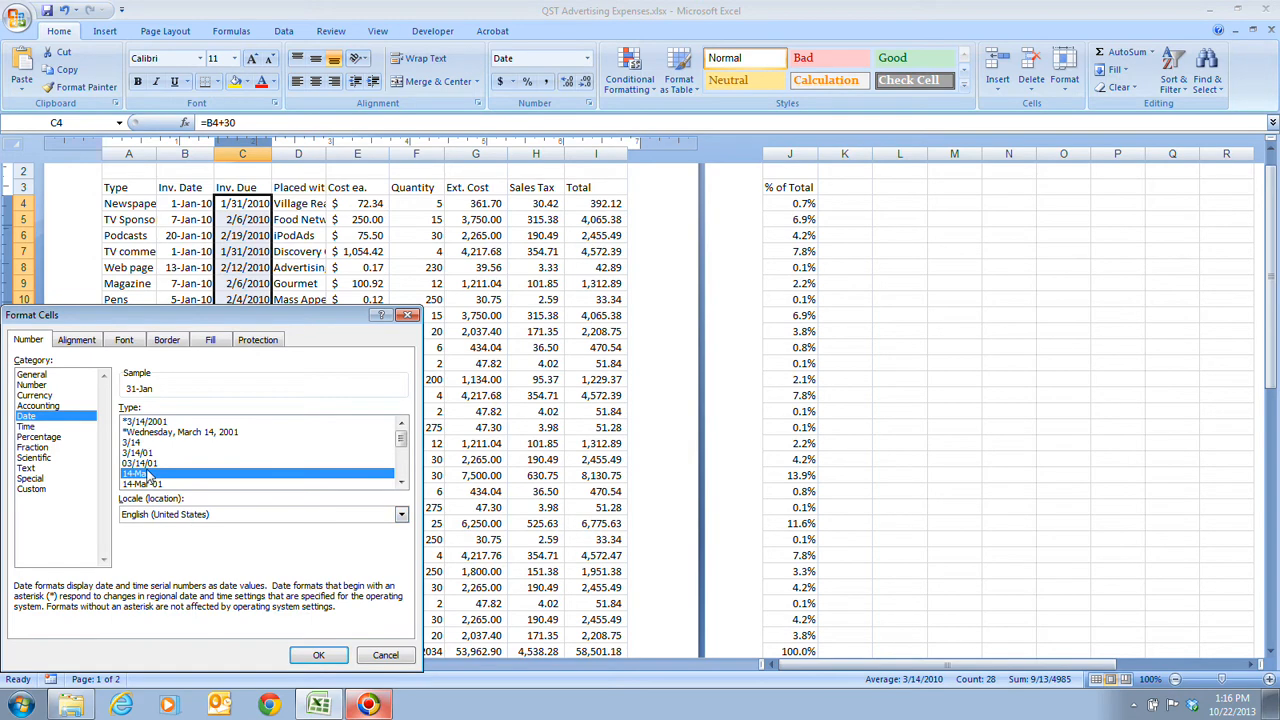
{"action": "left_click", "coordinate": [320, 660]}
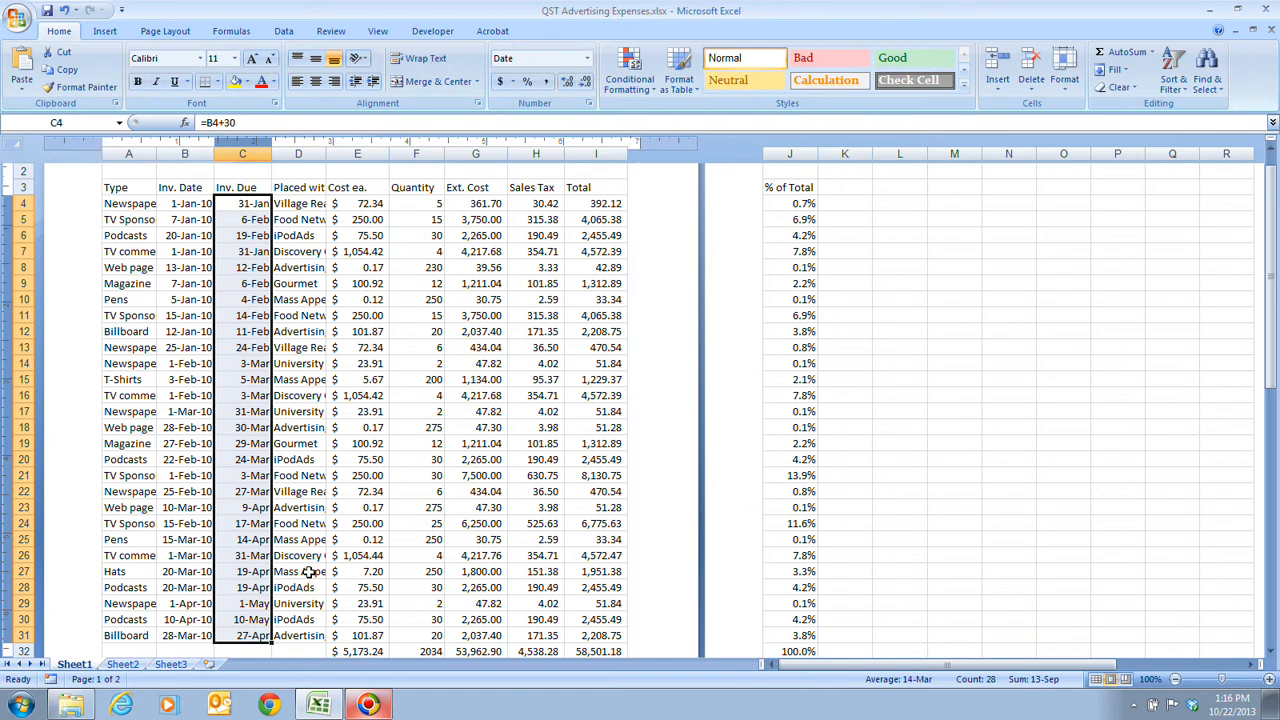
Step: Return to cell A1 and save the workbook
{"action": "key", "text": "ctrl+Home"}
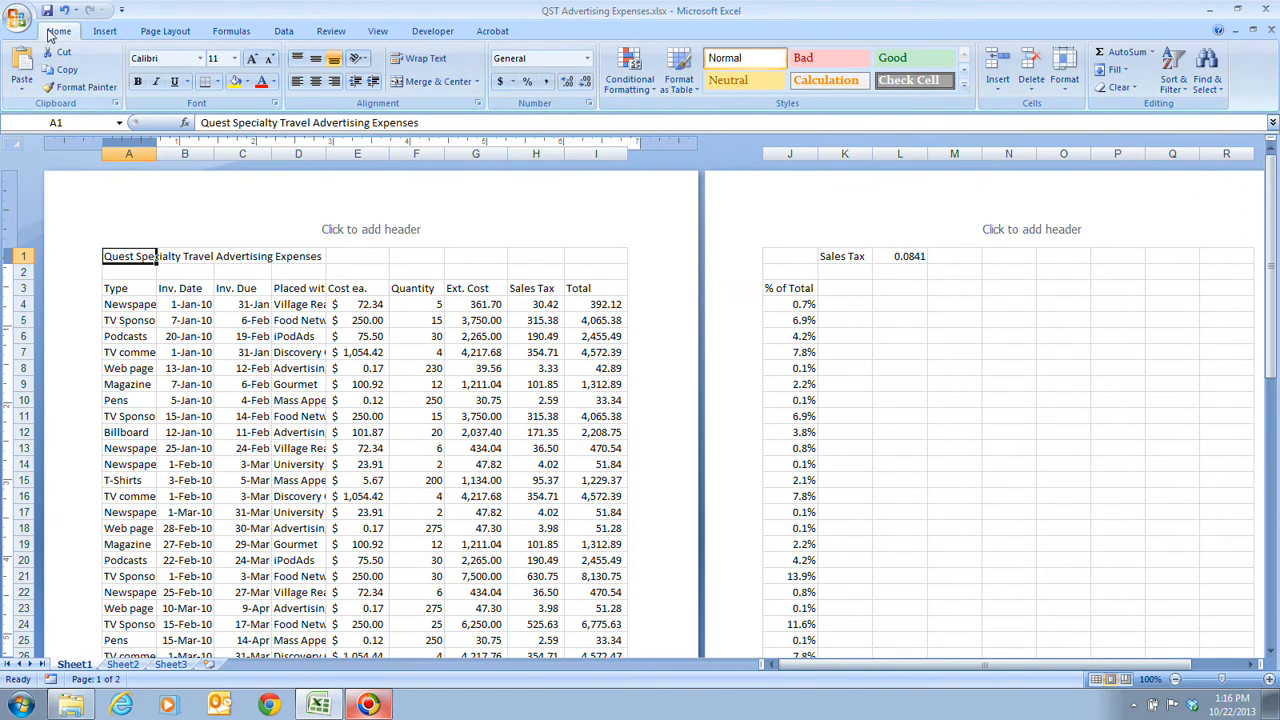
{"action": "left_click", "coordinate": [49, 13]}
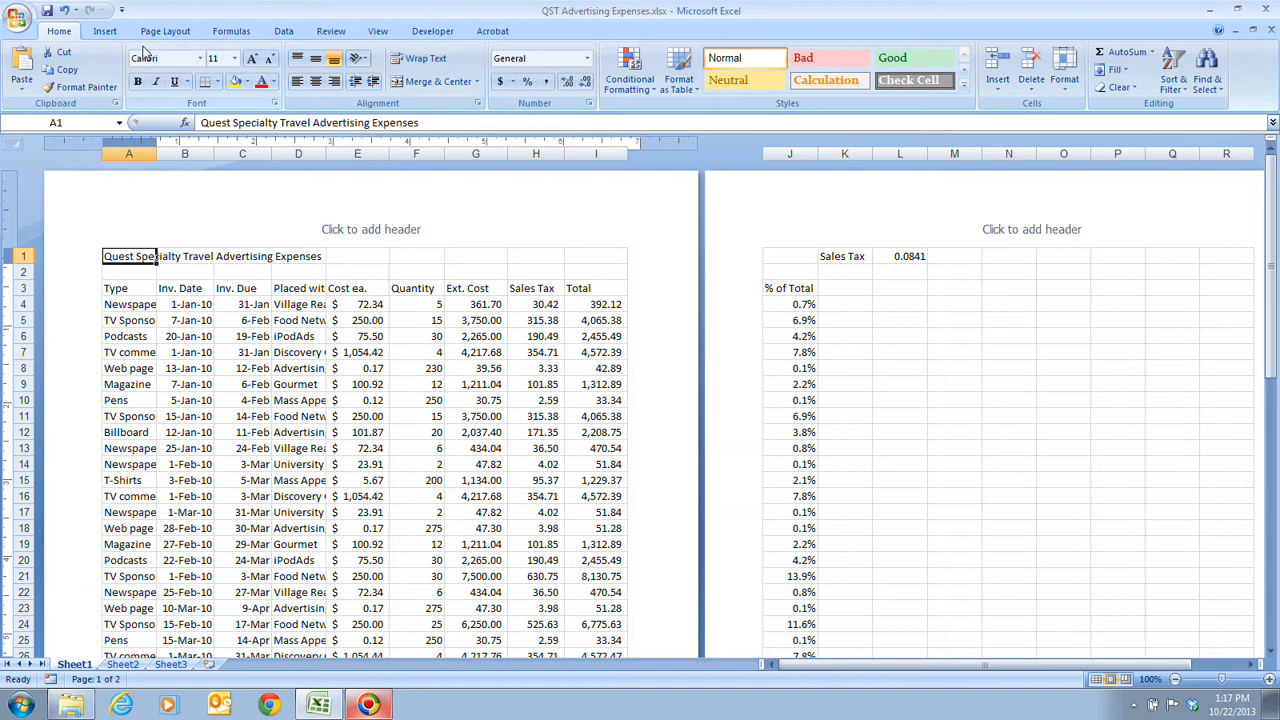
Step: Look through the Light, Medium and Dark table styles offered for the expense data in A1:I28 without applying one
{"action": "left_click", "coordinate": [681, 80]}
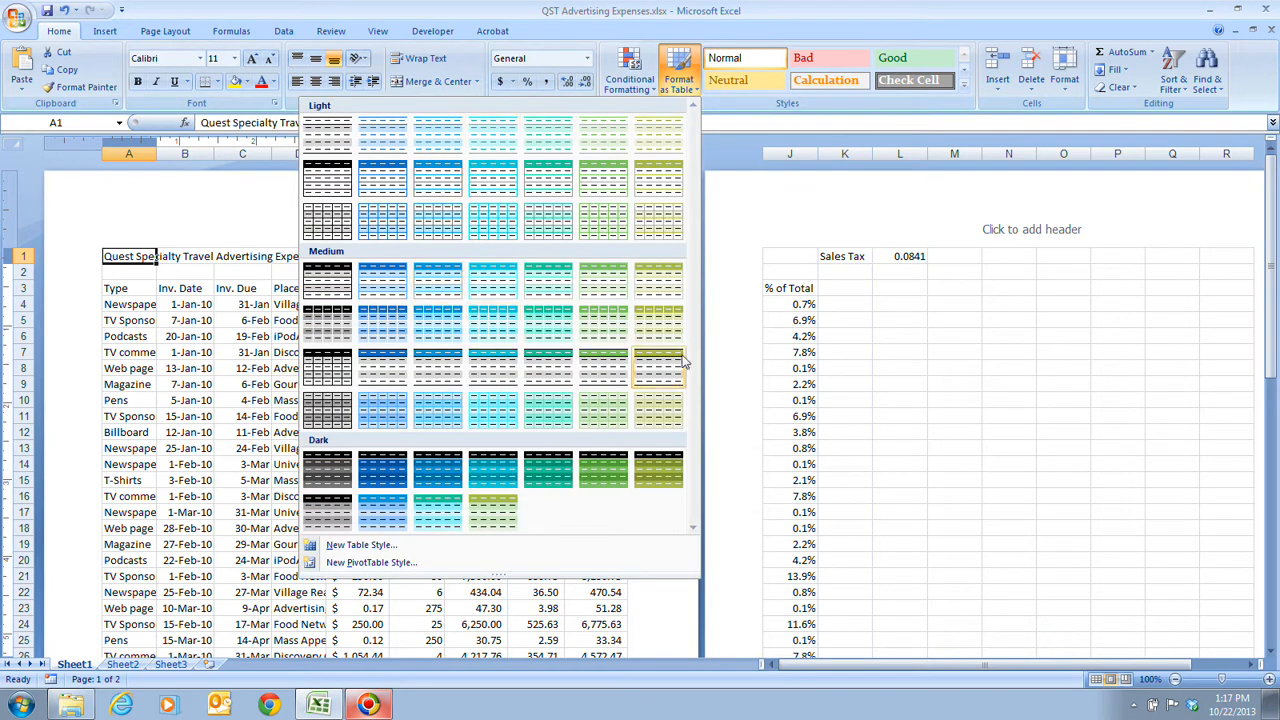
{"action": "left_click", "coordinate": [742, 146]}
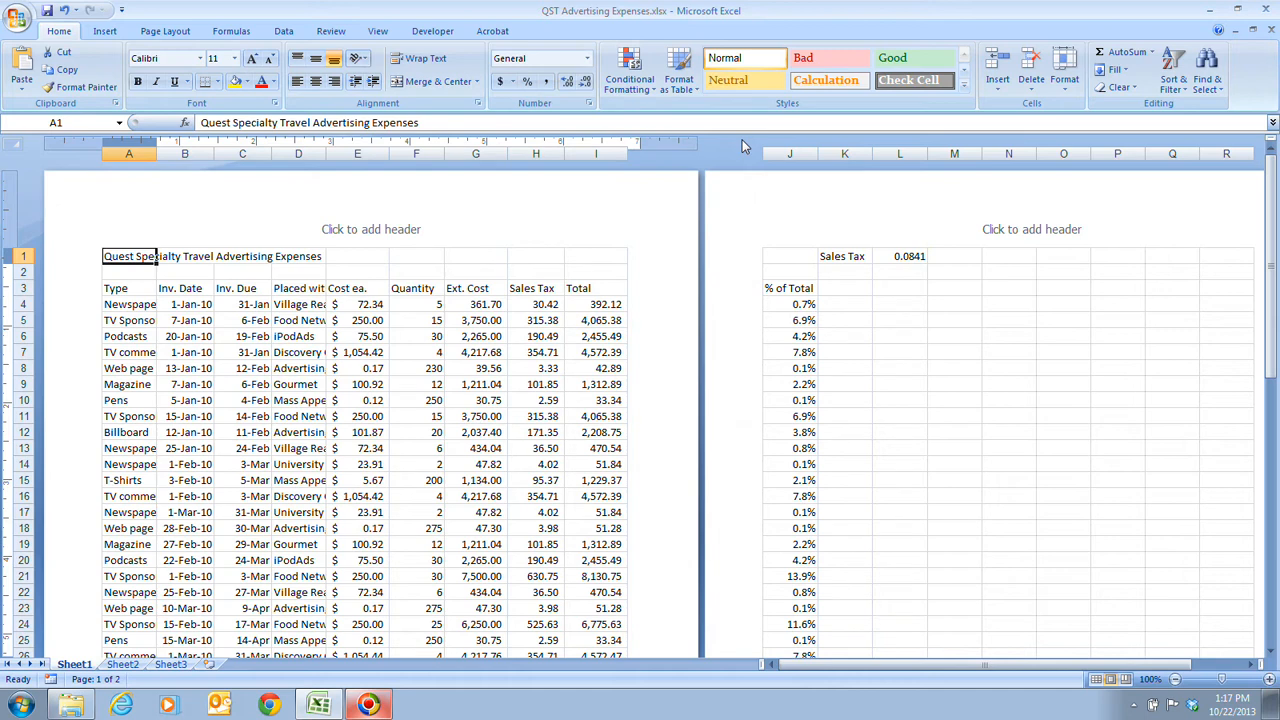
{"action": "left_click", "coordinate": [679, 75]}
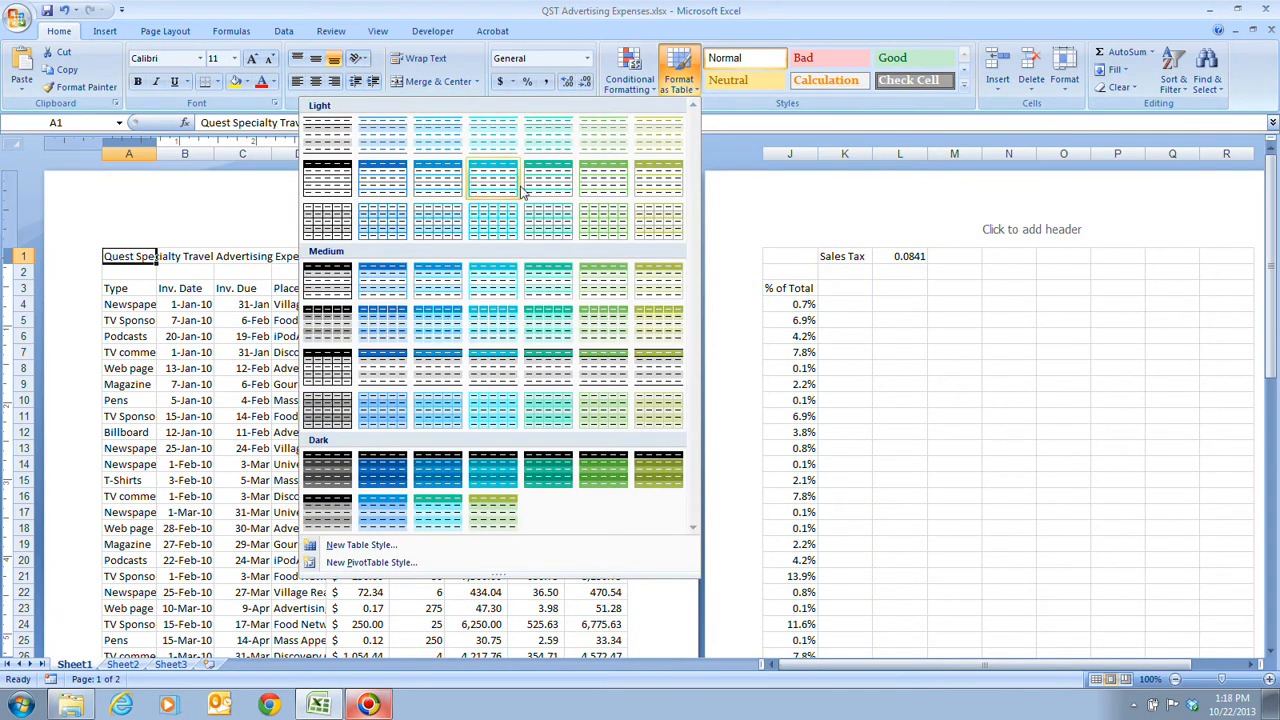
{"action": "left_click", "coordinate": [178, 330]}
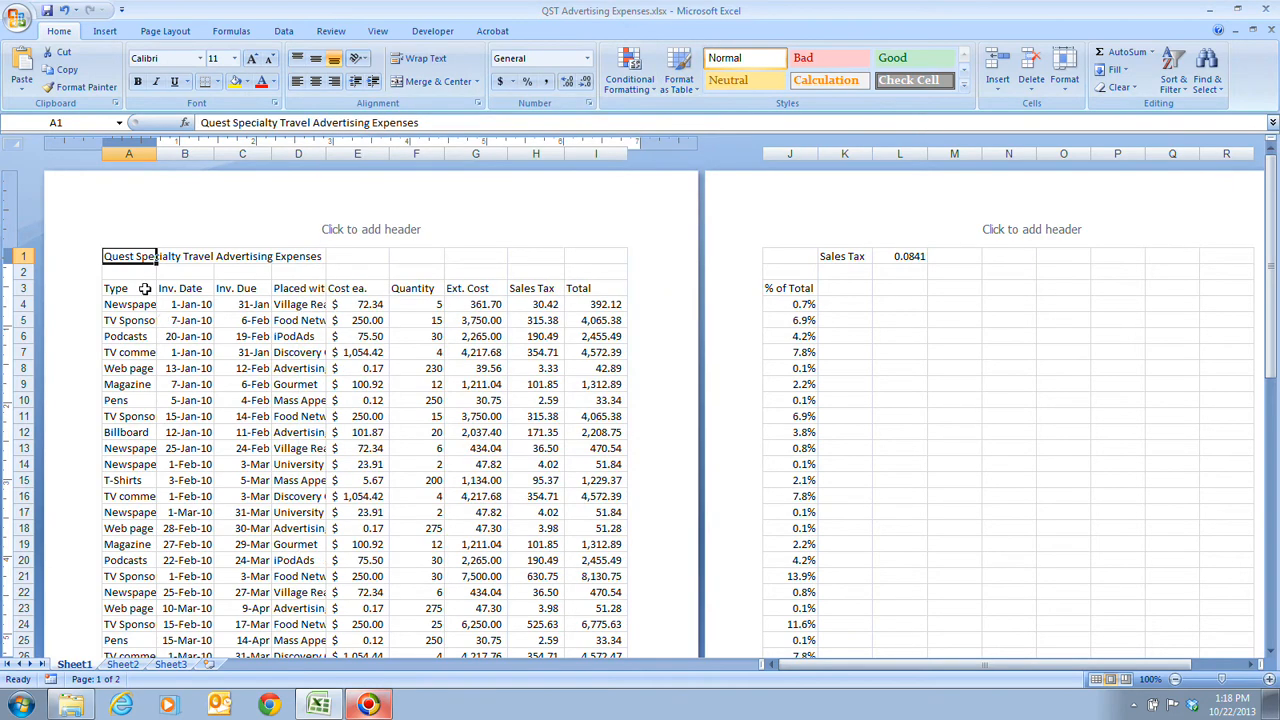
{"action": "left_click_drag", "start_coordinate": [142, 257], "coordinate": [620, 526]}
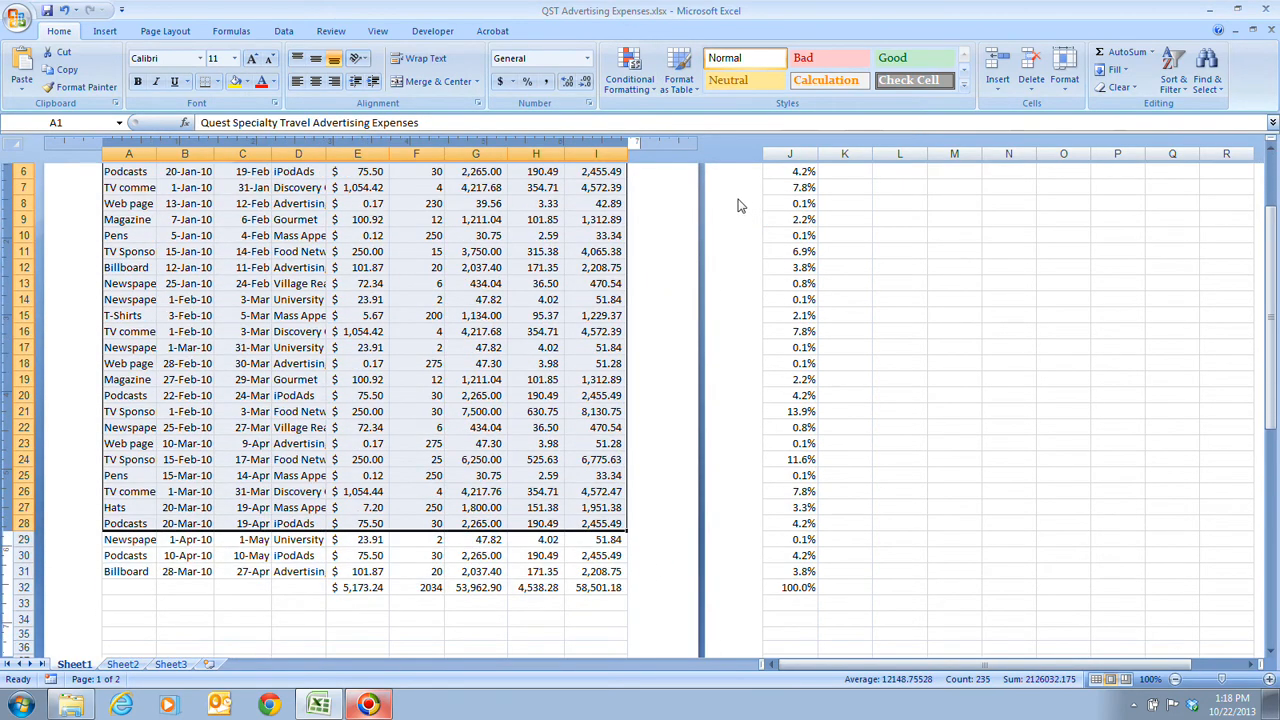
{"action": "left_click", "coordinate": [679, 75]}
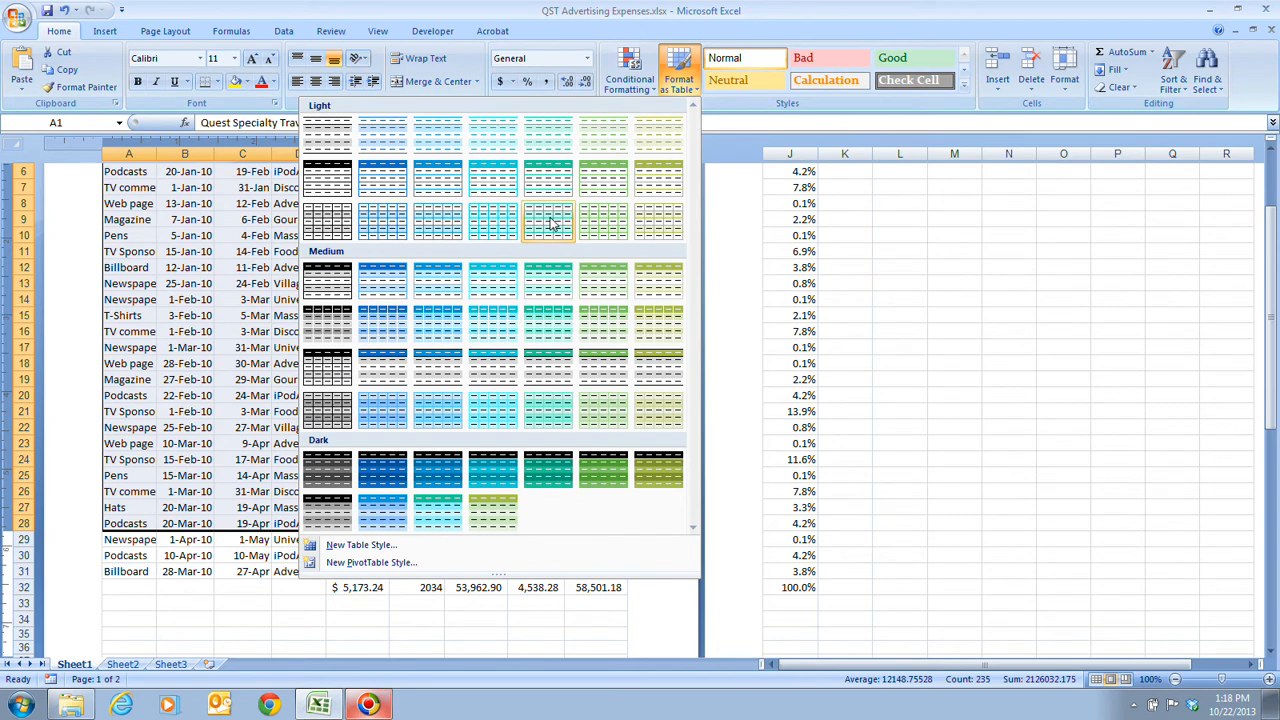
{"action": "left_click", "coordinate": [1002, 382]}
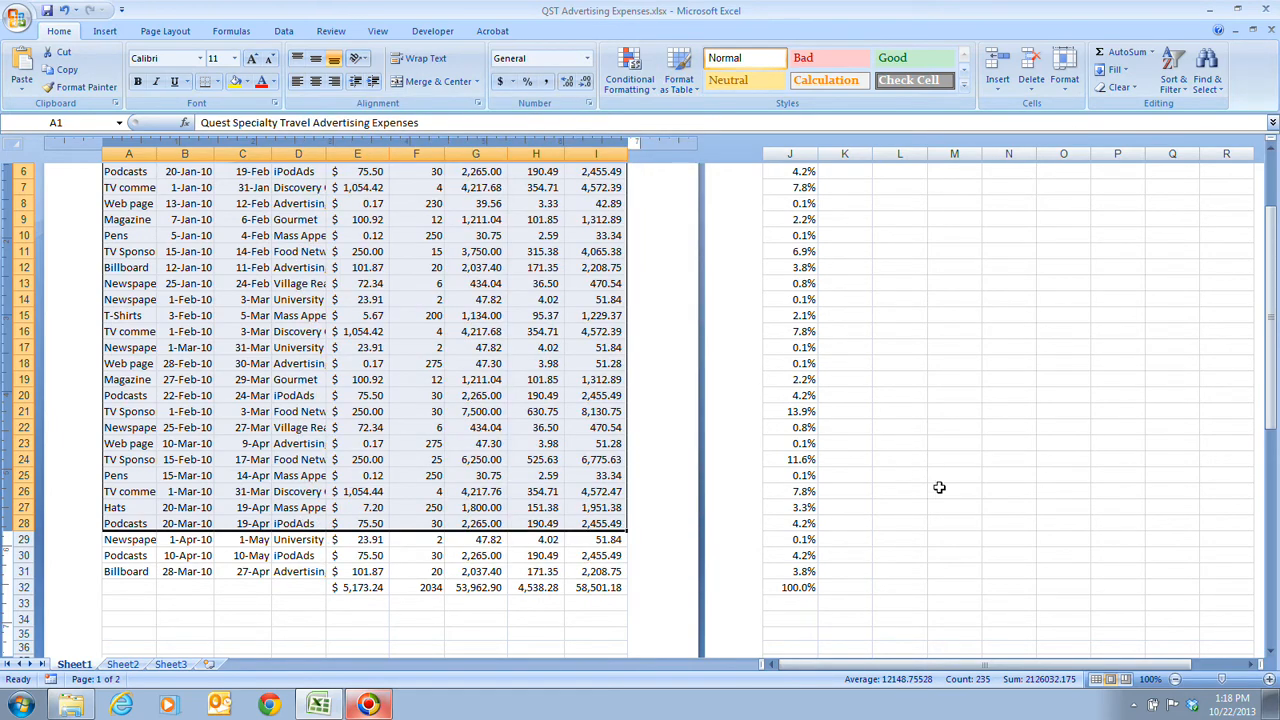
{"action": "left_click", "coordinate": [935, 442]}
{"action": "scroll", "coordinate": [680, 437], "scroll_direction": "up", "scroll_amount": 2}
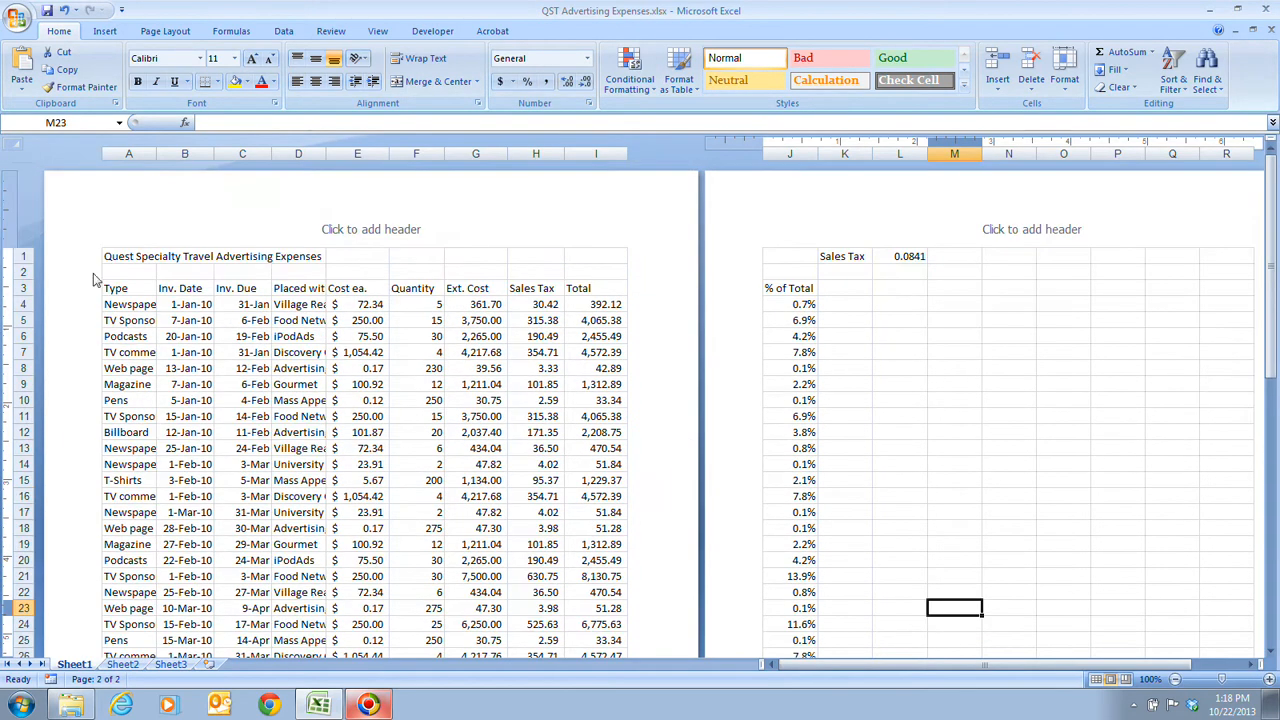